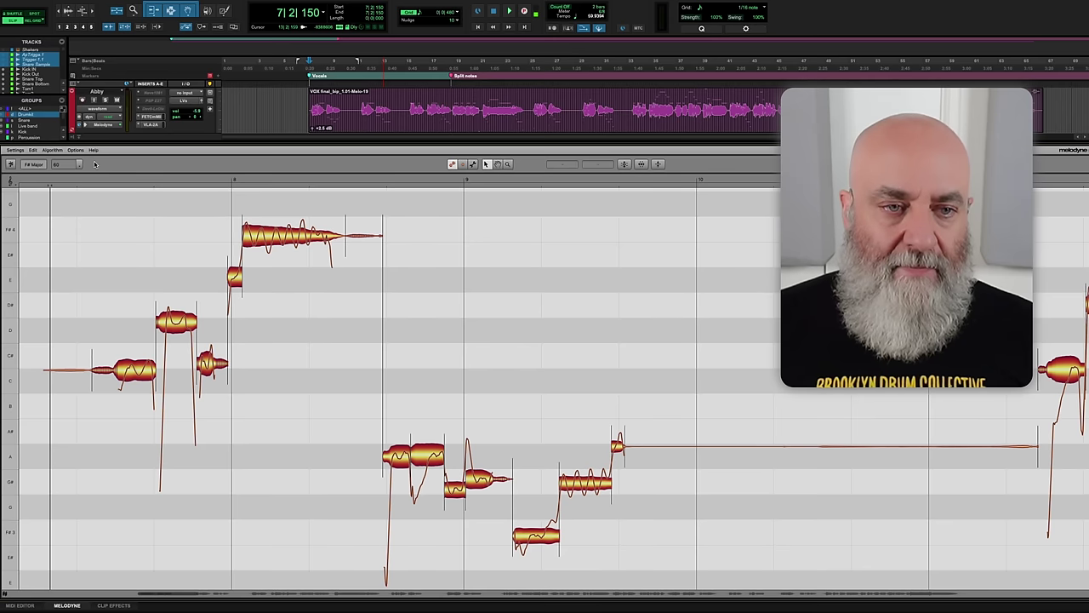
Play back the vocal, then nudge the opening C#4 note up slightly.
key(space)
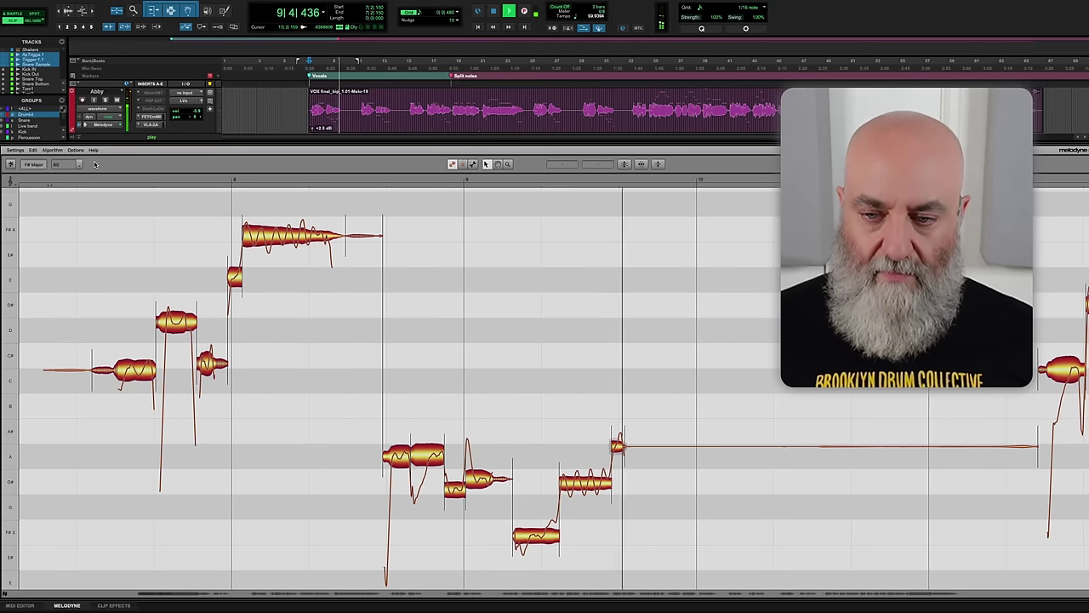
key(space)
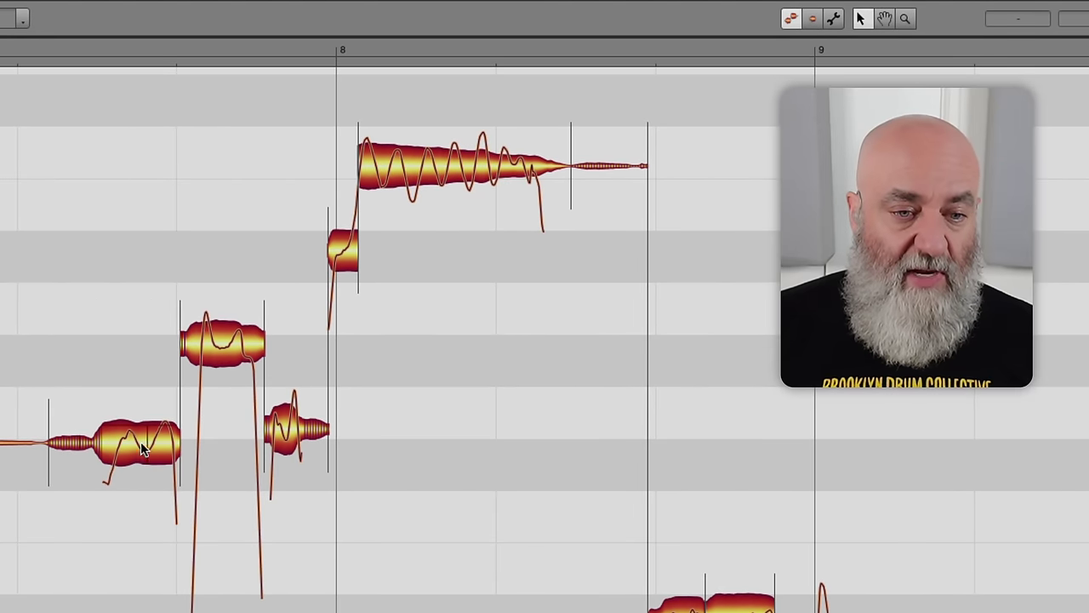
drag(143, 441, 147, 430)
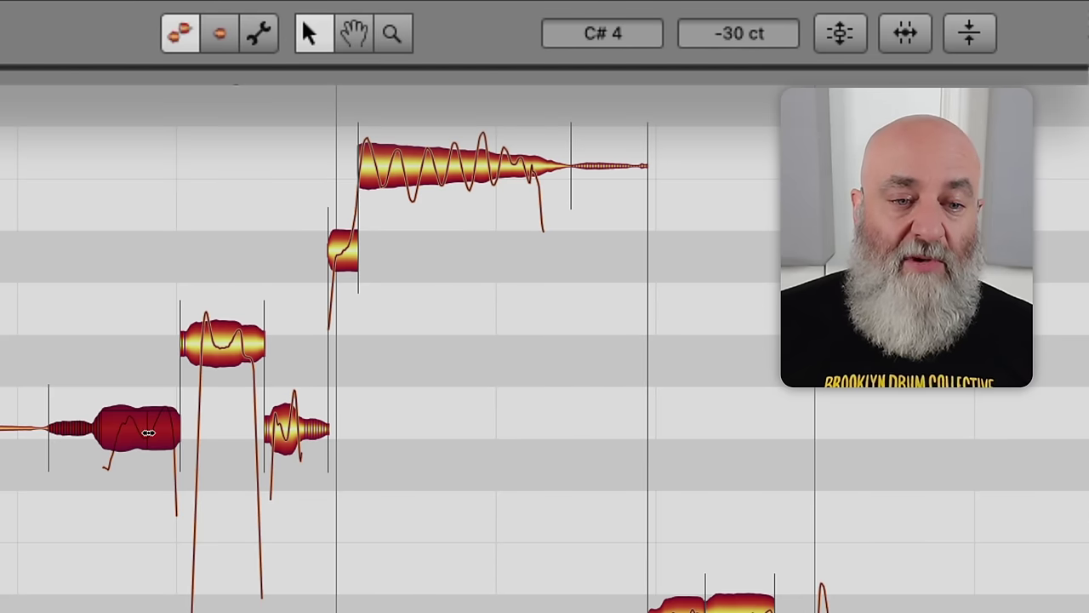
Snap the first note to pitch, raise the second to D#4, and centre the C#4 and F#4 notes.
double_click(132, 440)
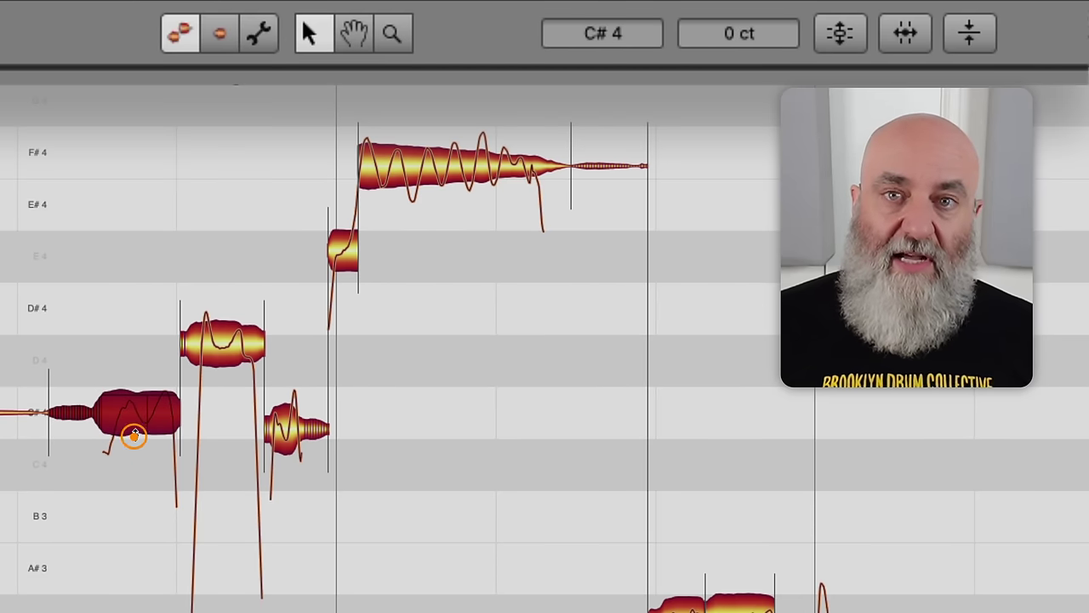
double_click(220, 350)
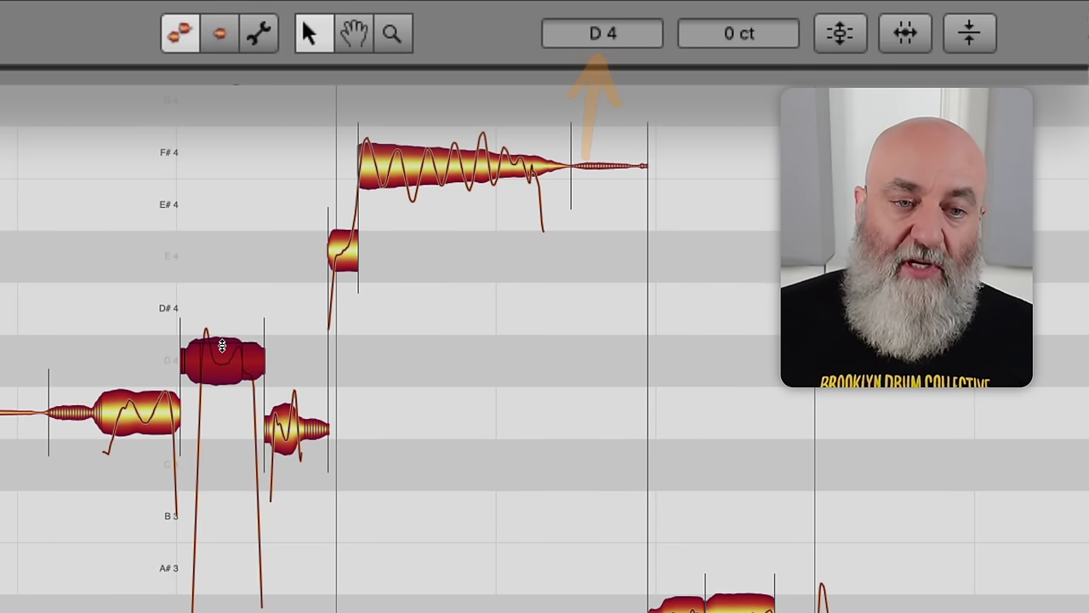
drag(222, 359, 232, 320)
double_click(220, 334)
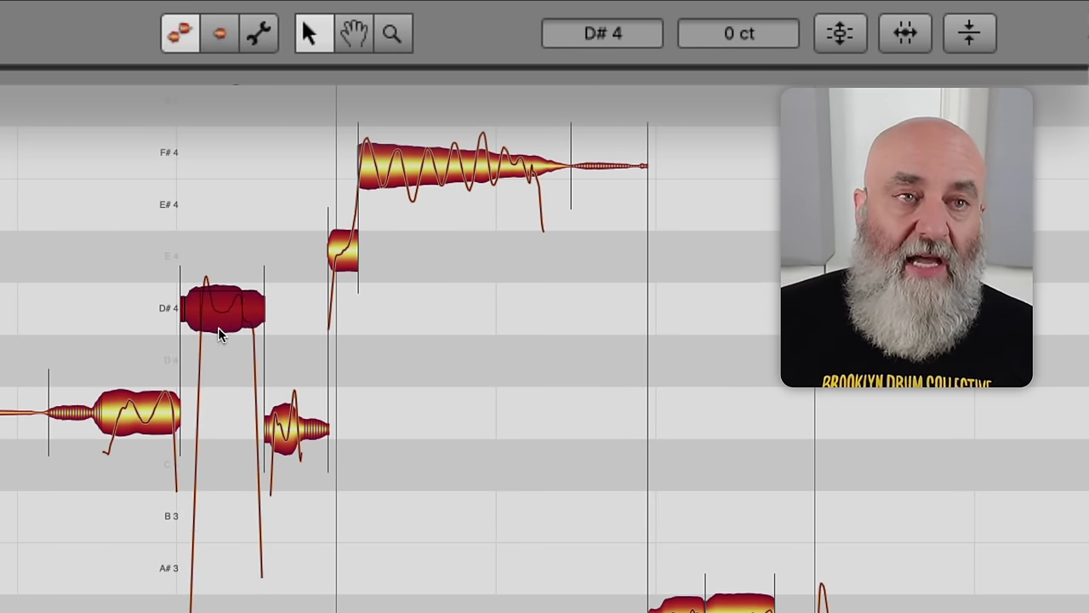
double_click(285, 423)
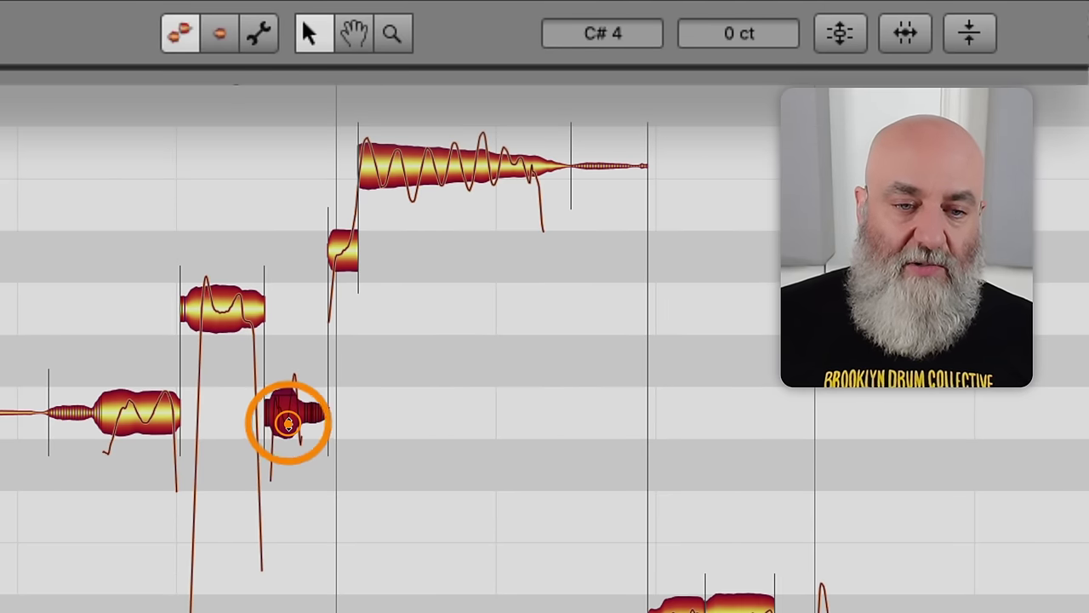
double_click(437, 166)
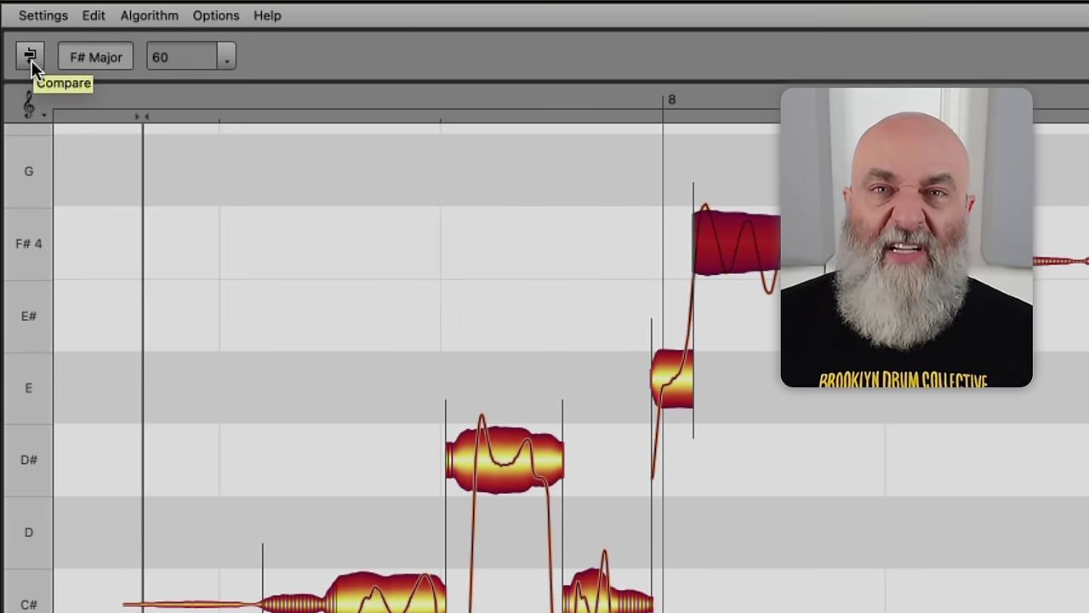
click(32, 61)
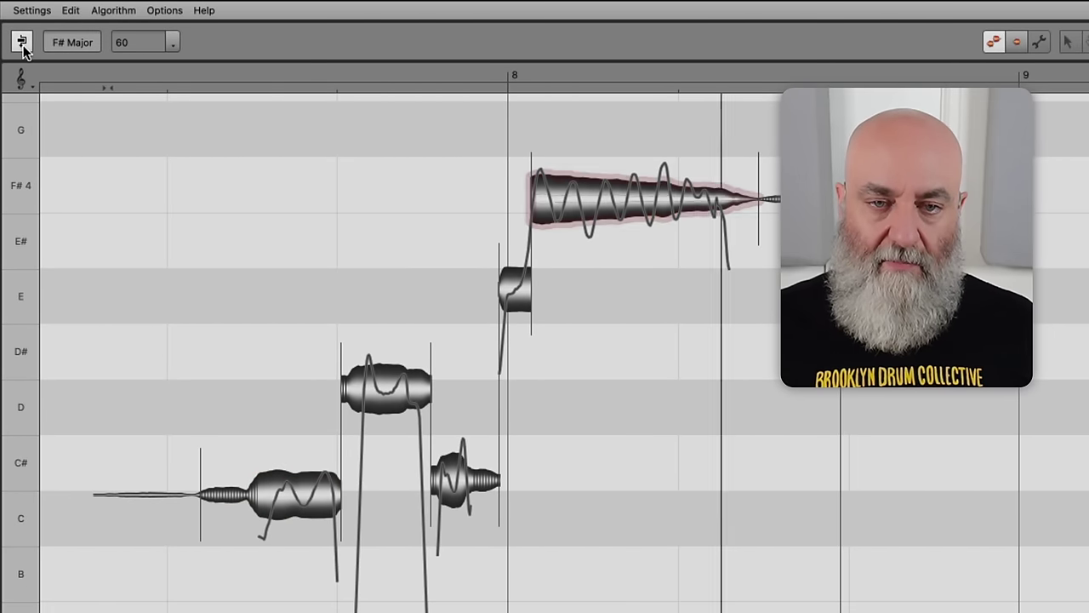
key(space)
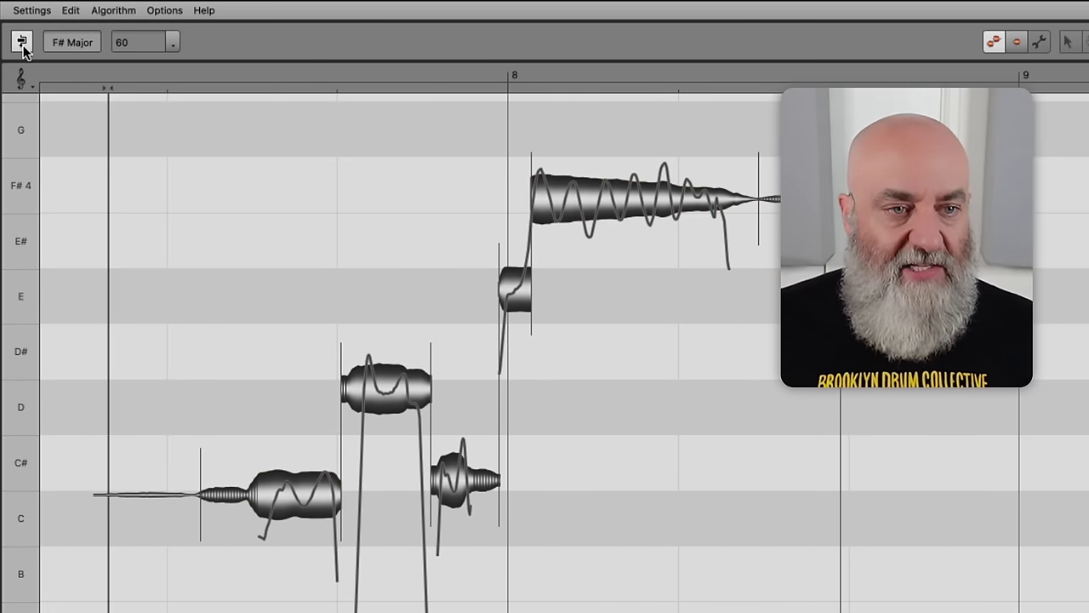
click(22, 45)
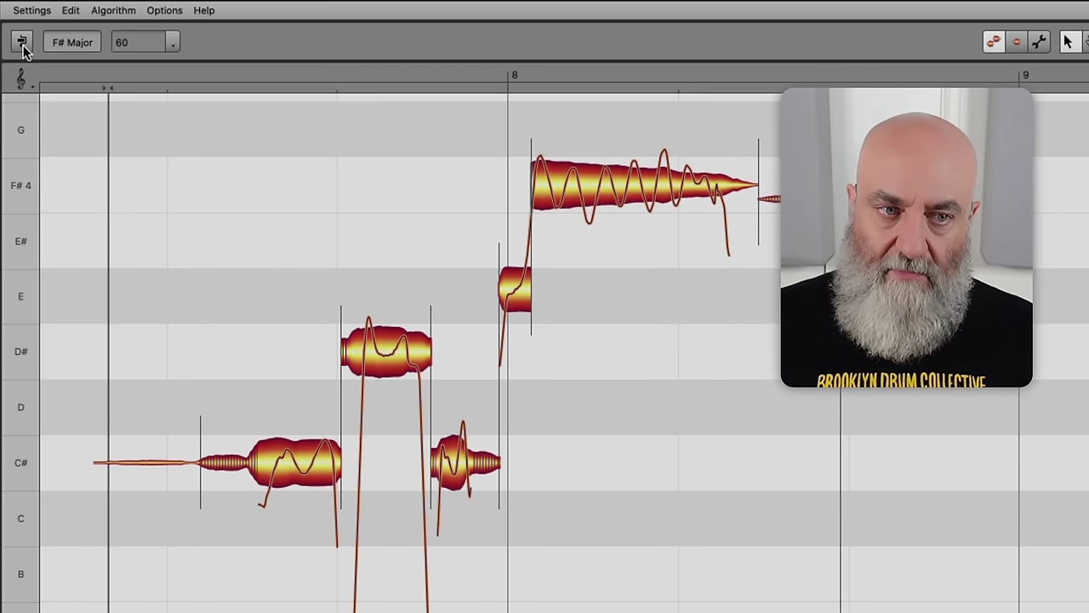
key(space)
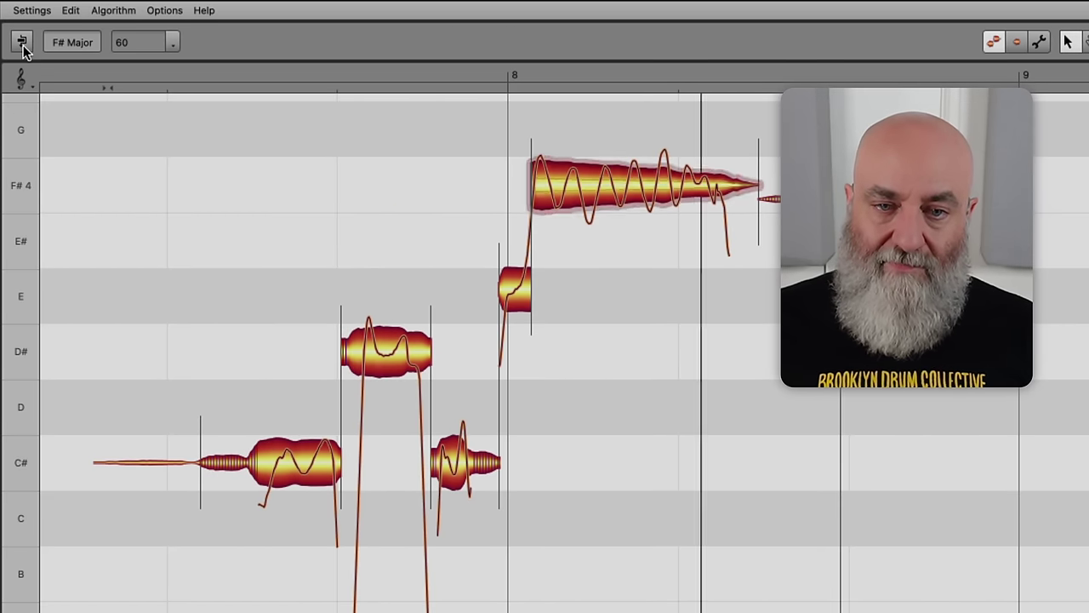
key(space)
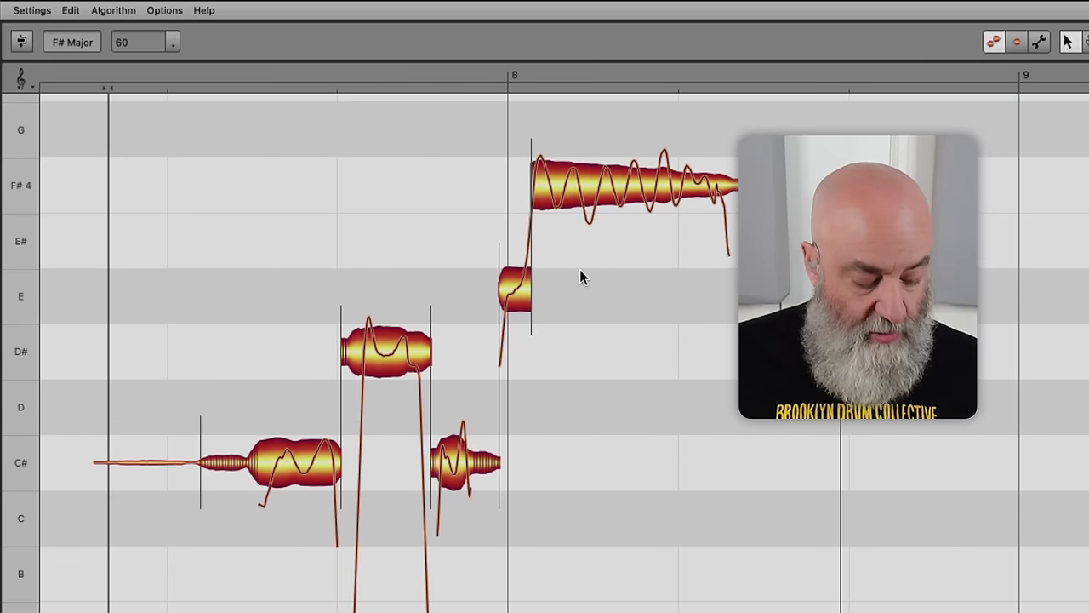
Undo the last edit, then apply Restore Original > Pitch Centers to the opening phrase's notes.
key(super+z)
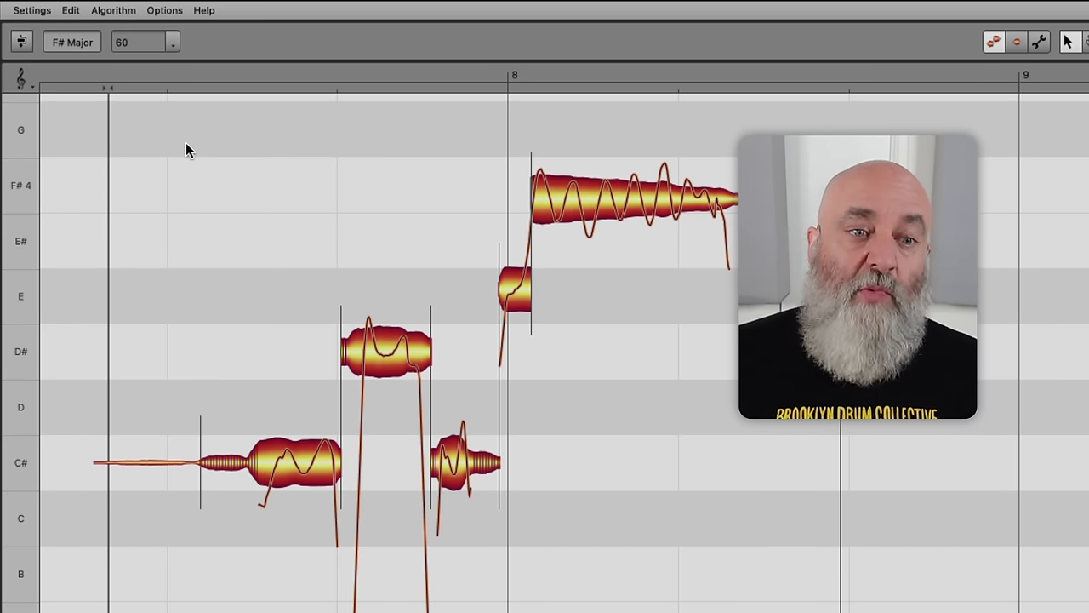
drag(186, 147, 697, 538)
right_click(591, 207)
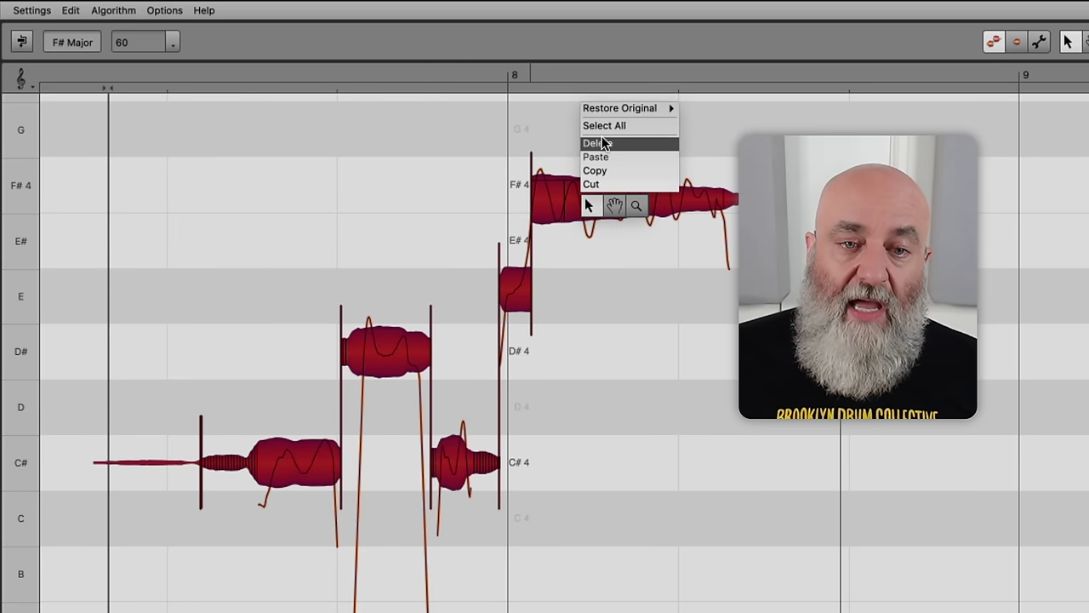
mouse_move(619, 108)
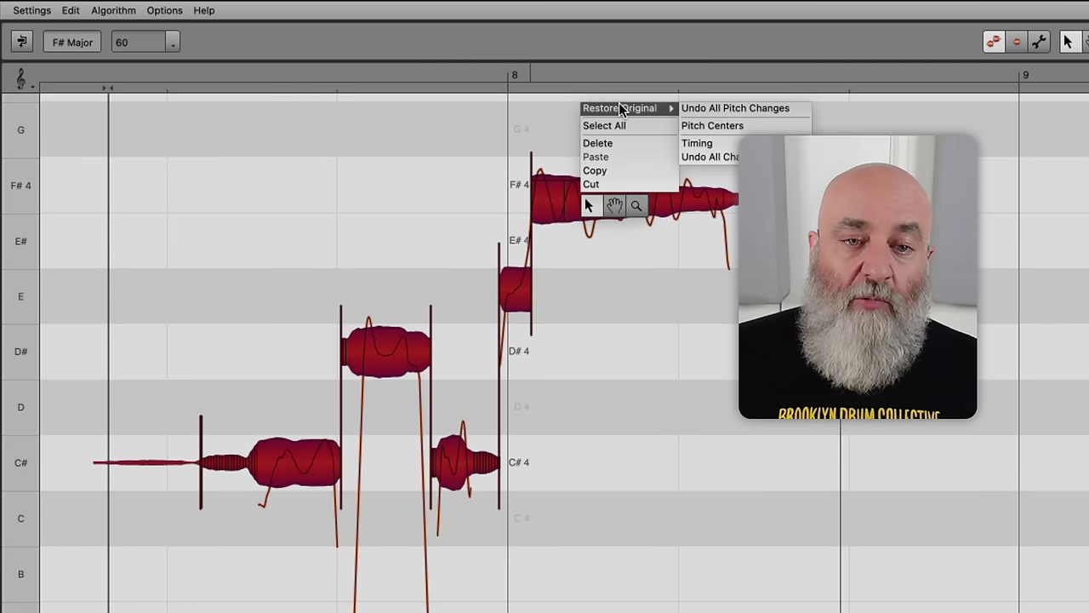
click(725, 124)
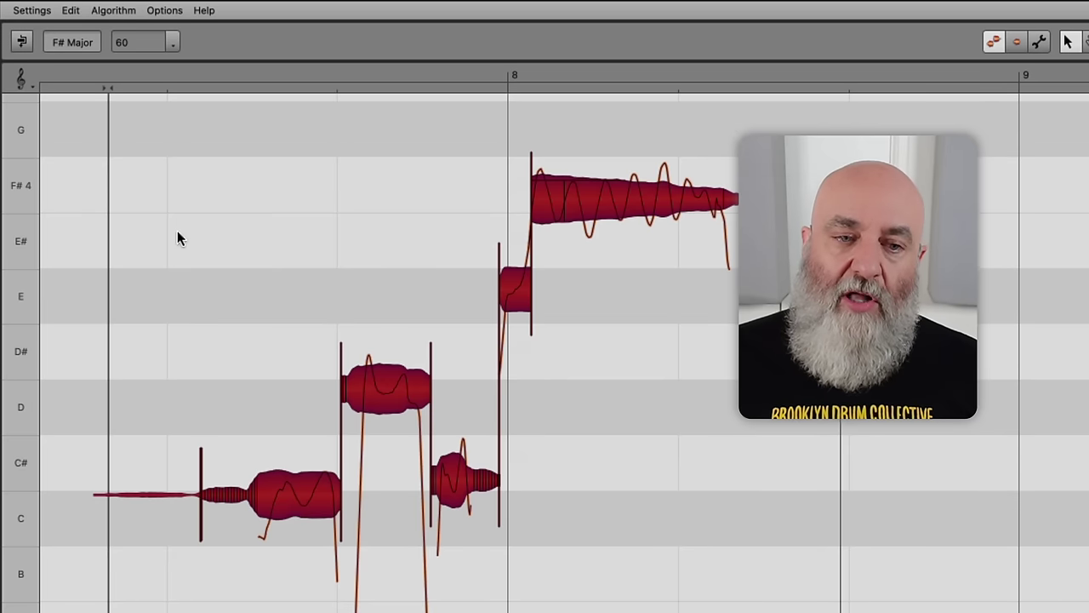
click(232, 228)
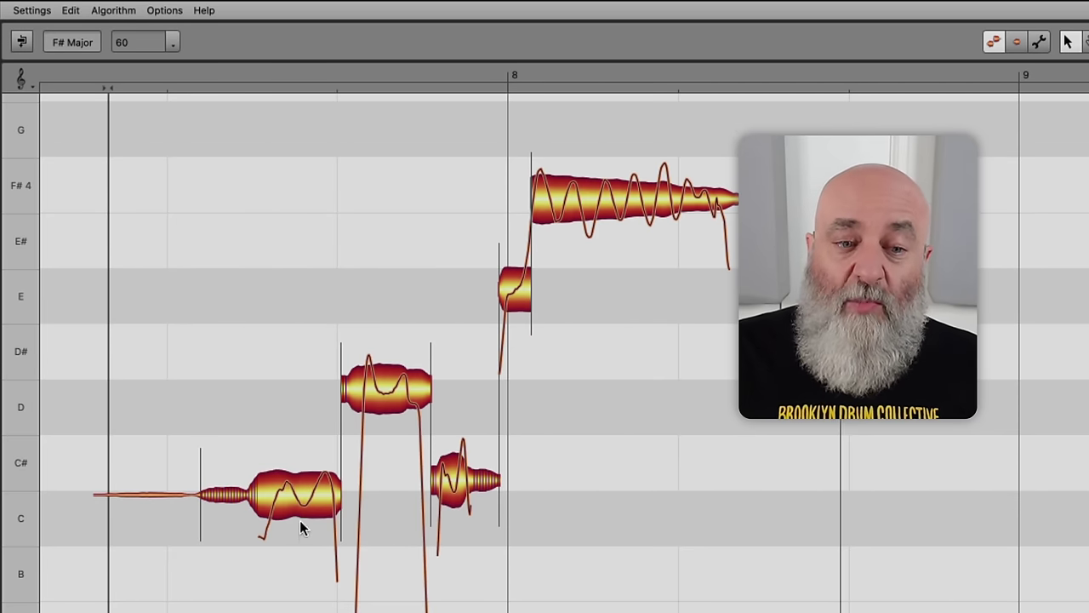
Drag the C note to C#, the D note to D#4, centre the F#4 note, then play back.
drag(301, 512, 304, 486)
drag(397, 396, 401, 377)
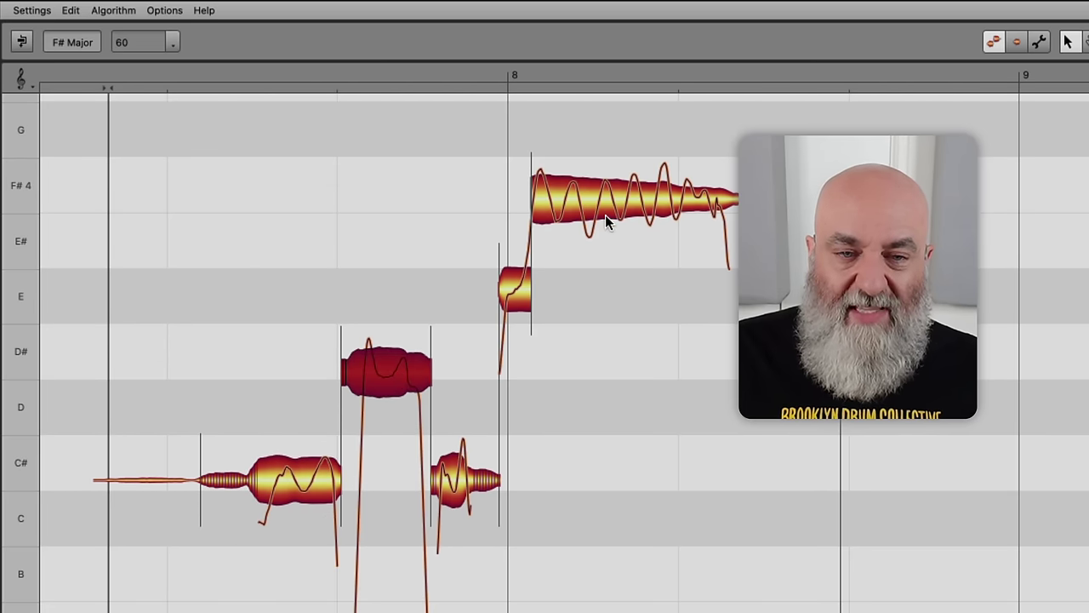
drag(605, 215, 613, 196)
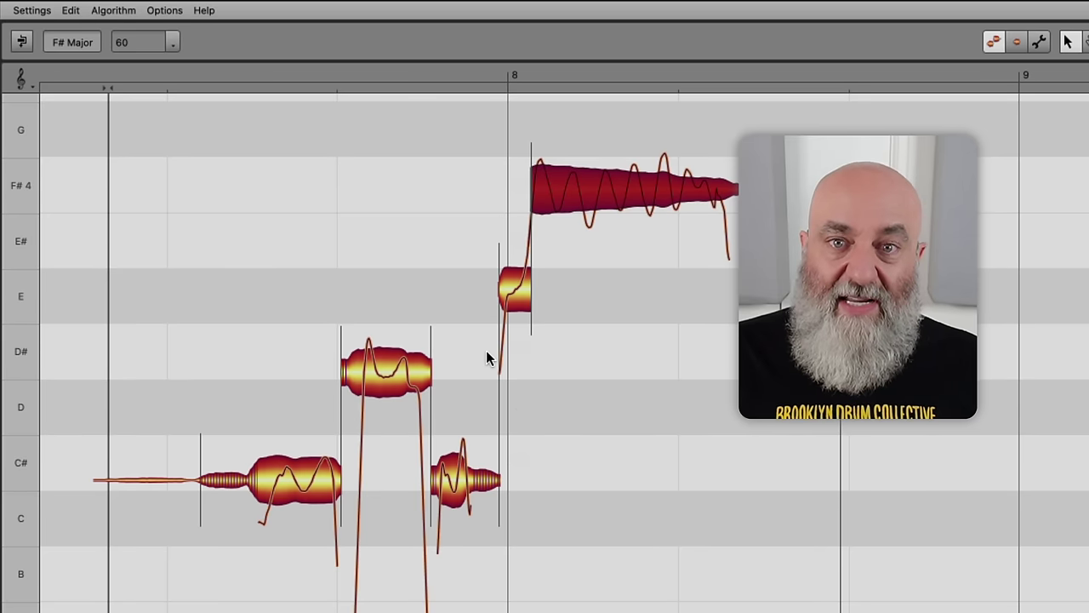
click(545, 460)
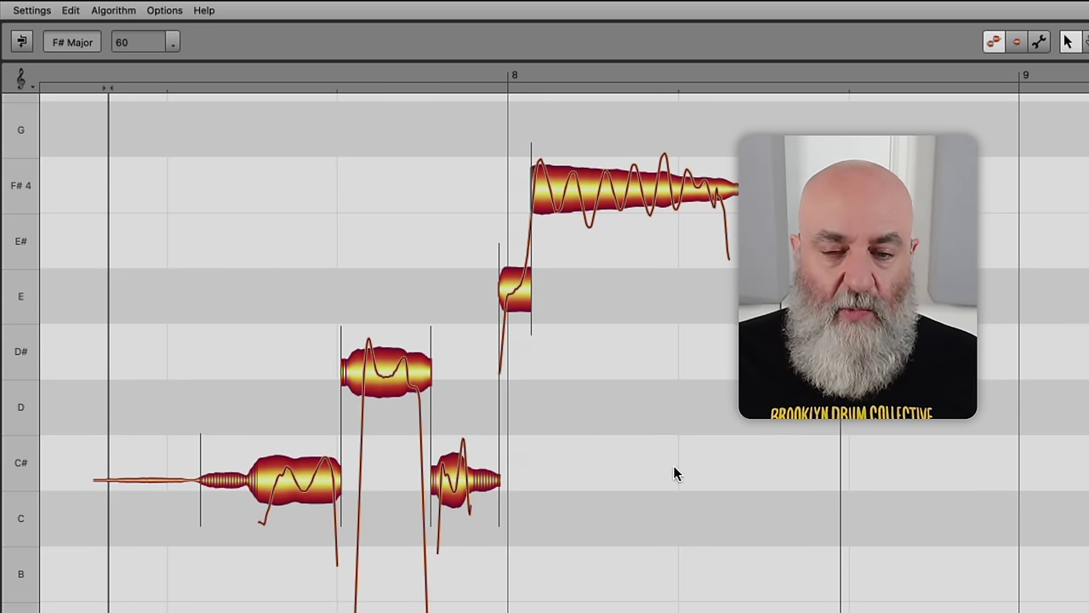
key(space)
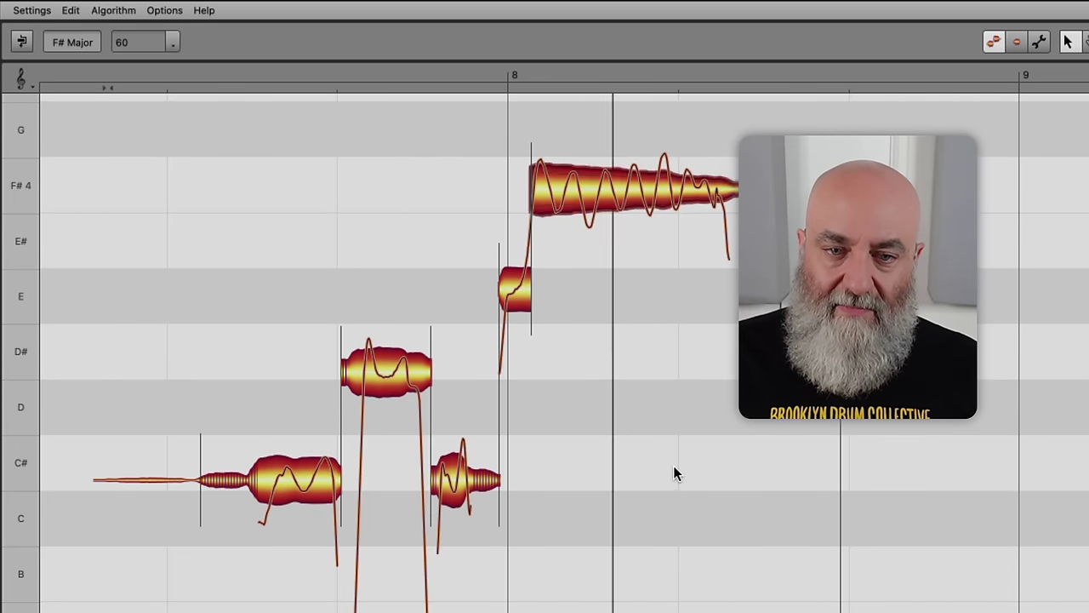
key(space)
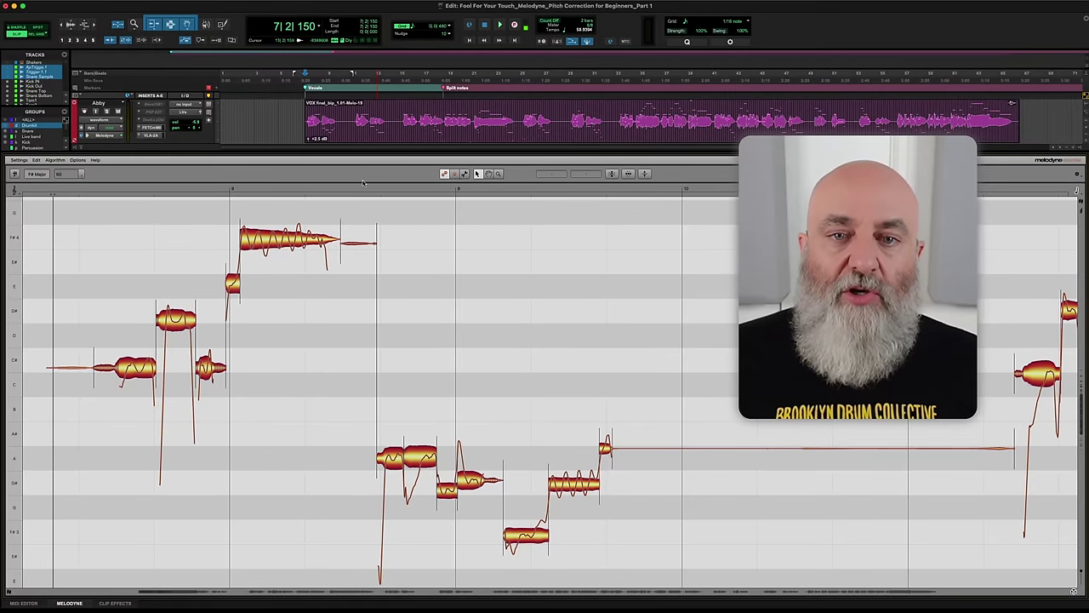
Move the playhead to around bar 15 of the vocal.
click(400, 111)
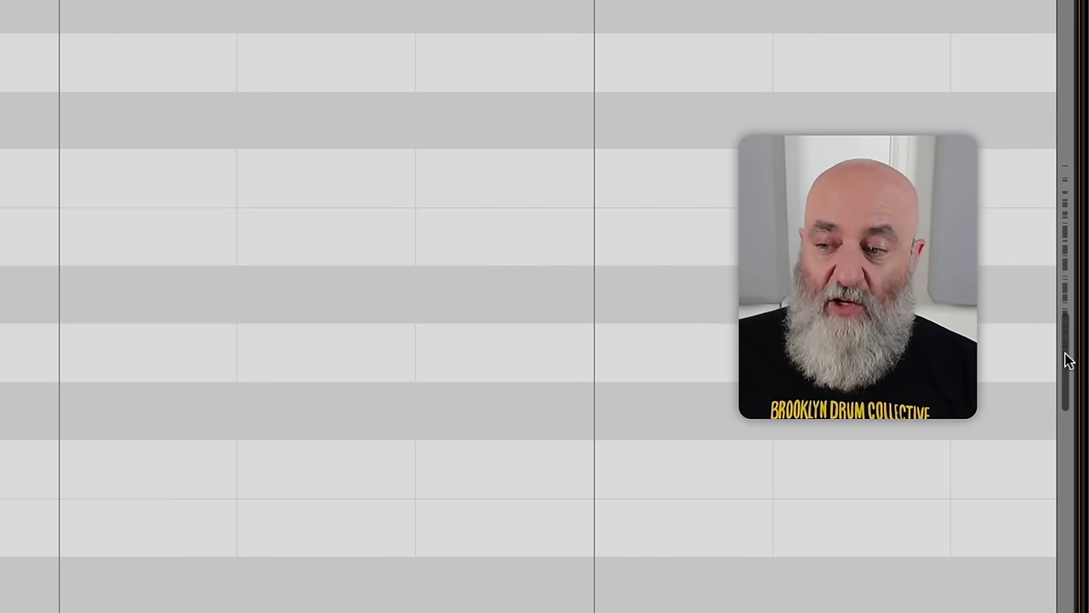
Scroll the note view vertically to search for notes, then return to the bars 8–9 phrase.
drag(1069, 362, 1064, 266)
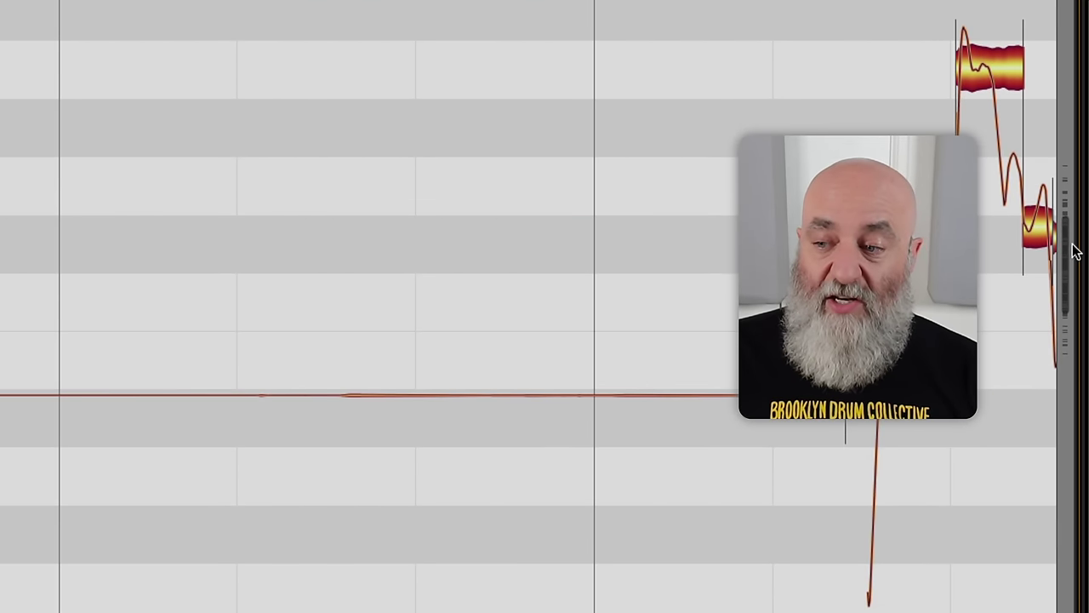
drag(1069, 227, 1068, 235)
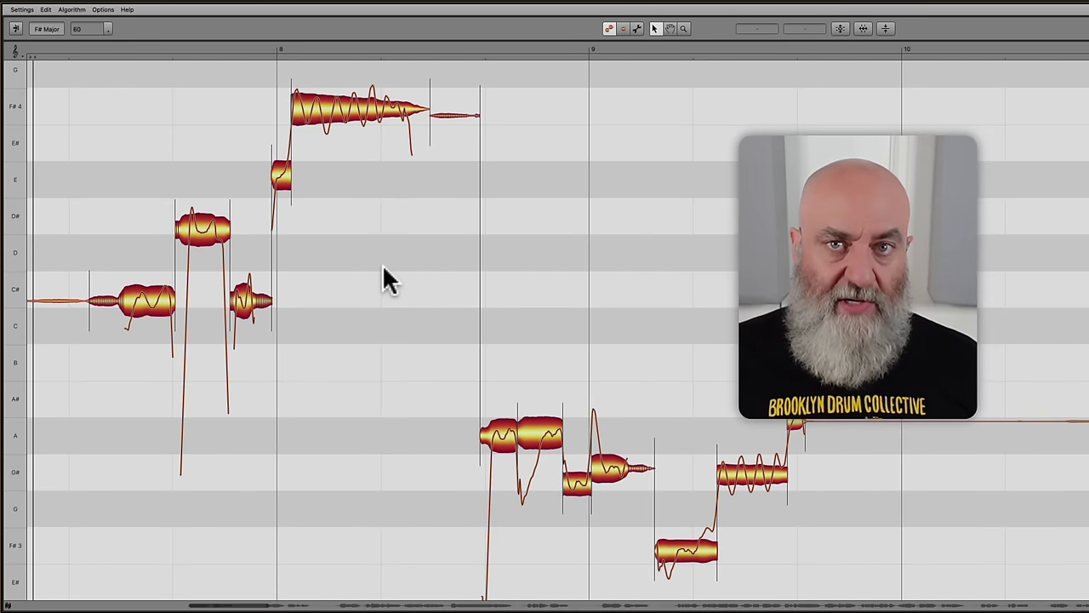
Zoom and pan the note view until the bars 19–20 notes fill the editor.
key(alt+super)
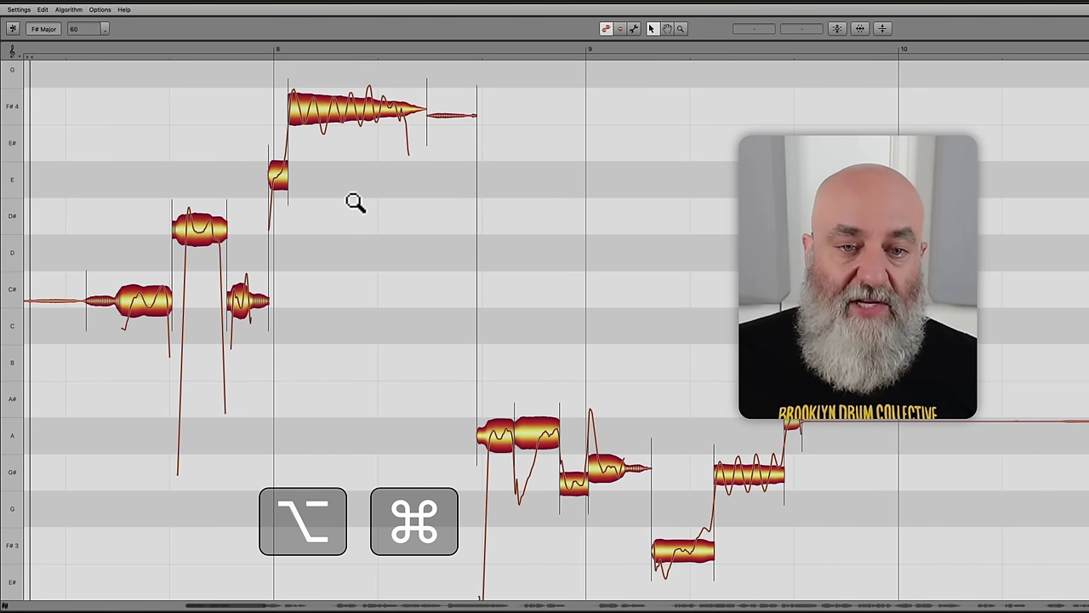
drag(355, 202, 297, 131)
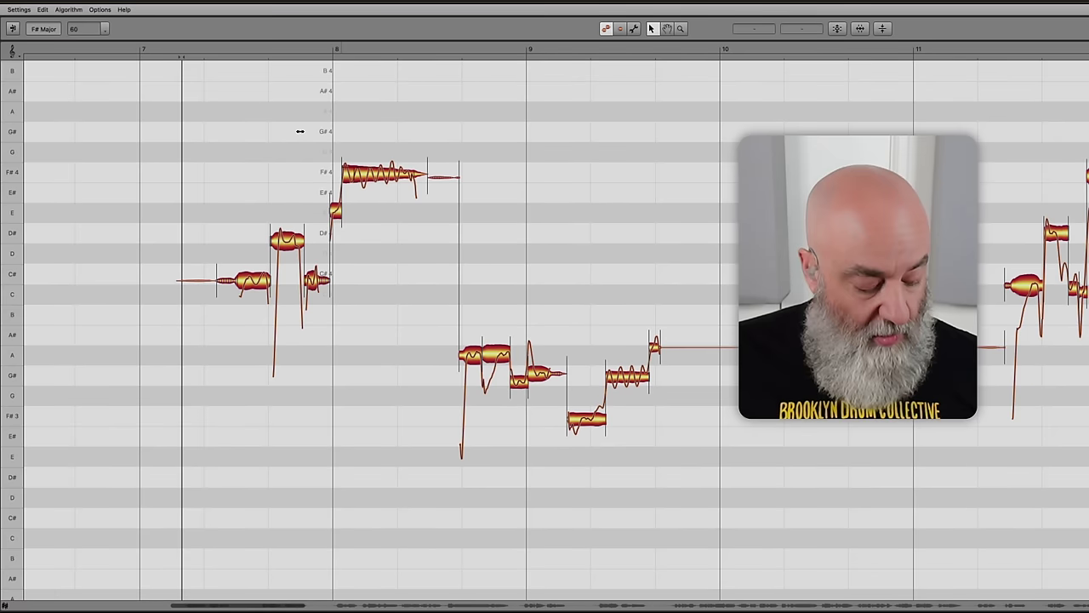
key(shift+super)
mouse_move(383, 272)
mouse_down()
mouse_move(408, 284)
mouse_move(377, 263)
mouse_move(400, 279)
mouse_move(389, 281)
mouse_up()
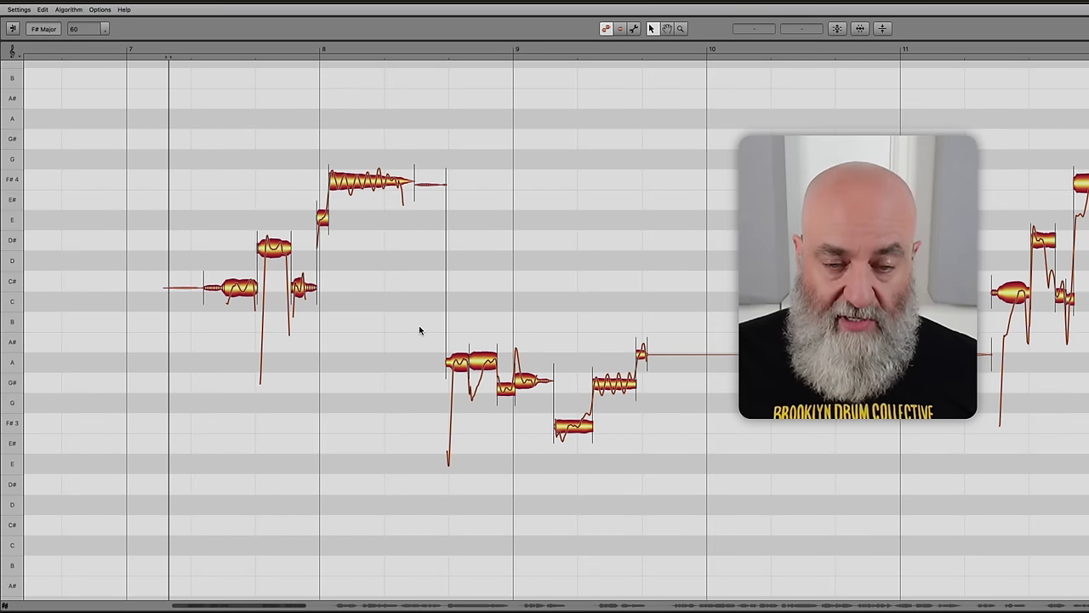
drag(414, 323, 366, 269)
drag(661, 287, 9, 255)
drag(688, 250, 10, 78)
drag(197, 175, 126, 158)
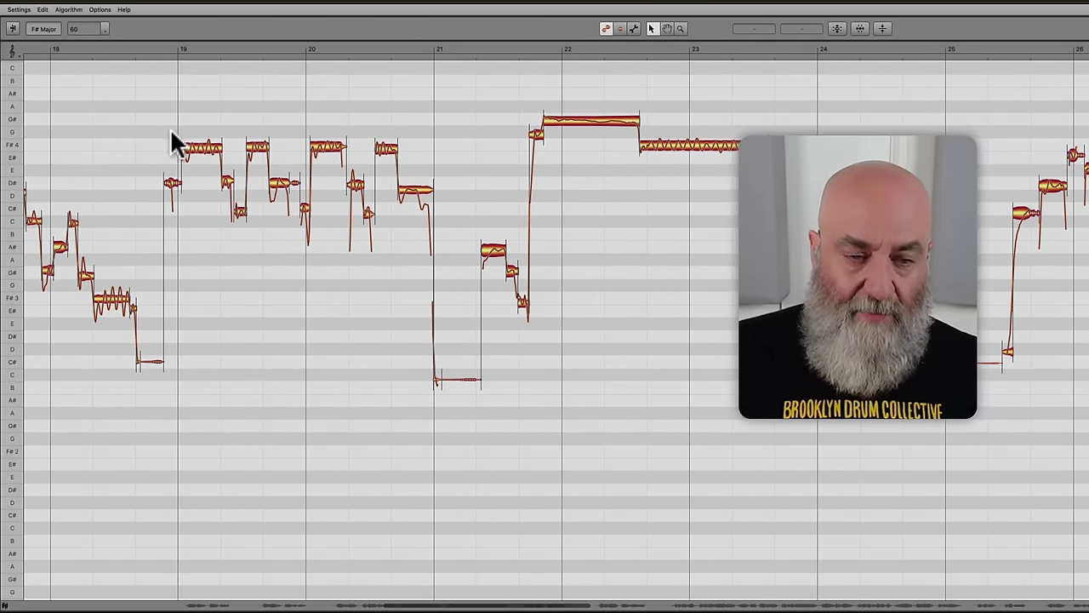
key(alt+super)
drag(171, 142, 341, 250)
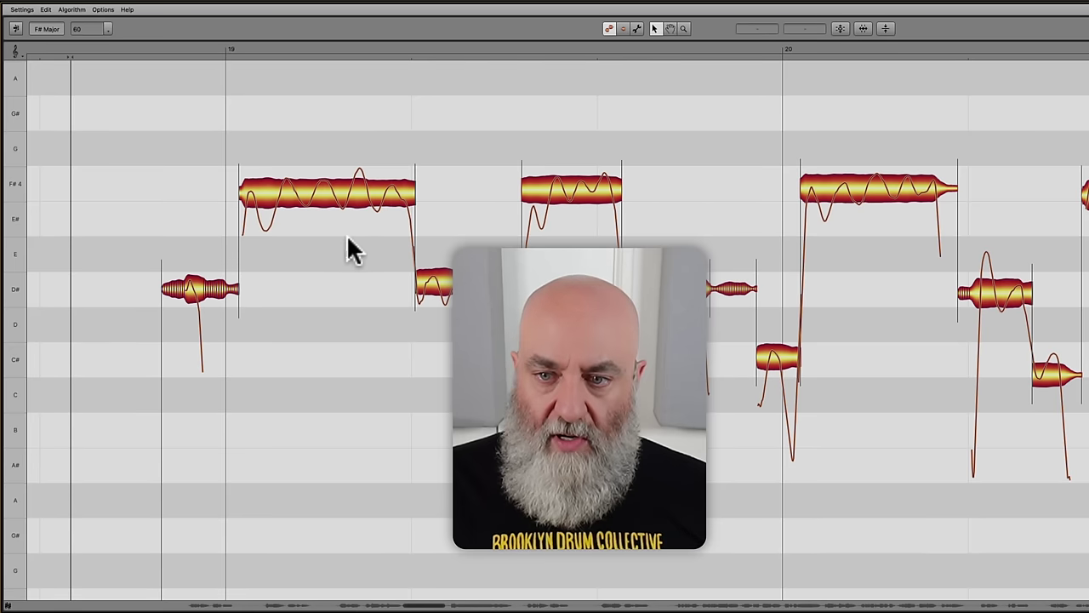
Check the bar 19 notes' cent offsets and raise the long low note a semitone to D#4.
click(326, 201)
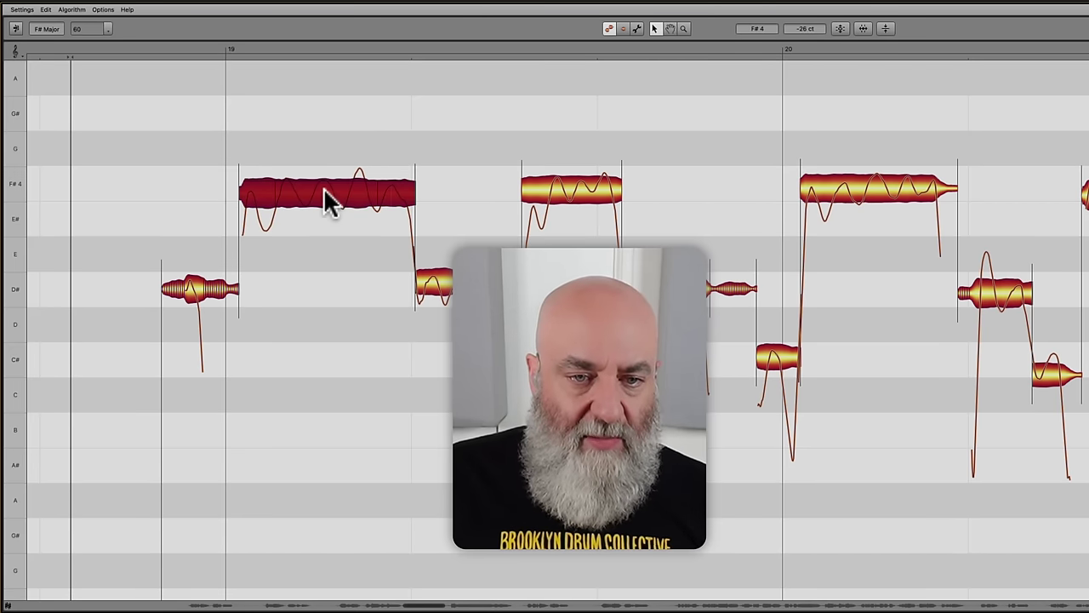
click(574, 199)
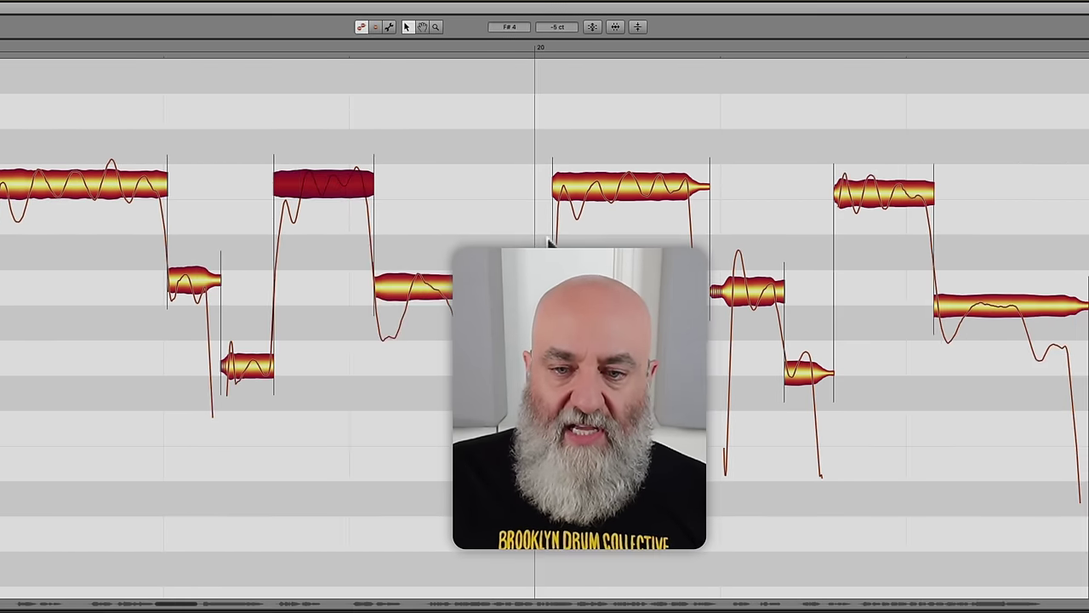
click(618, 189)
click(715, 190)
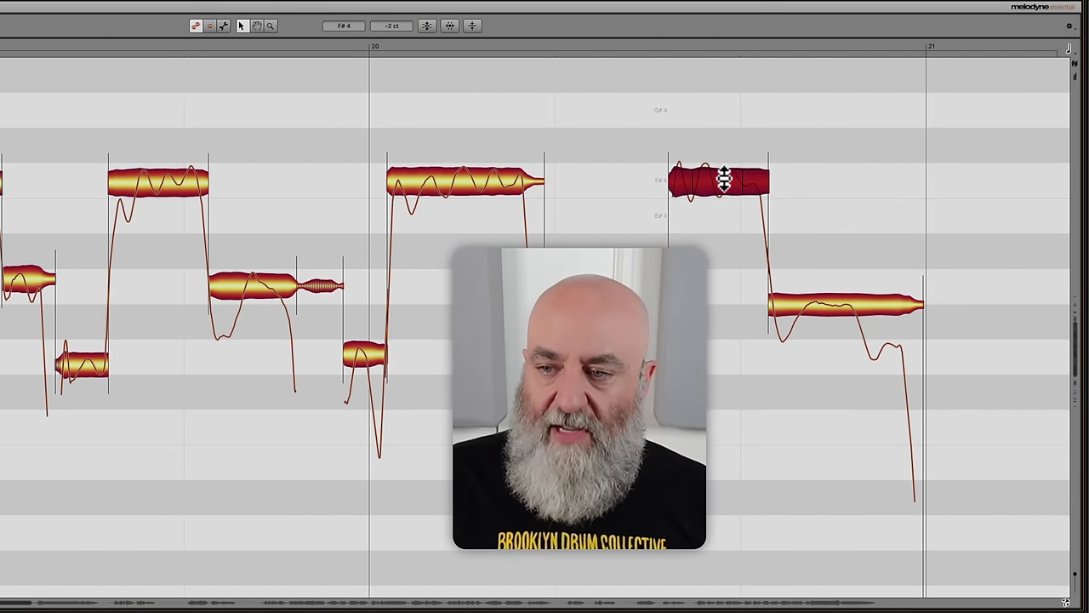
drag(824, 312, 827, 287)
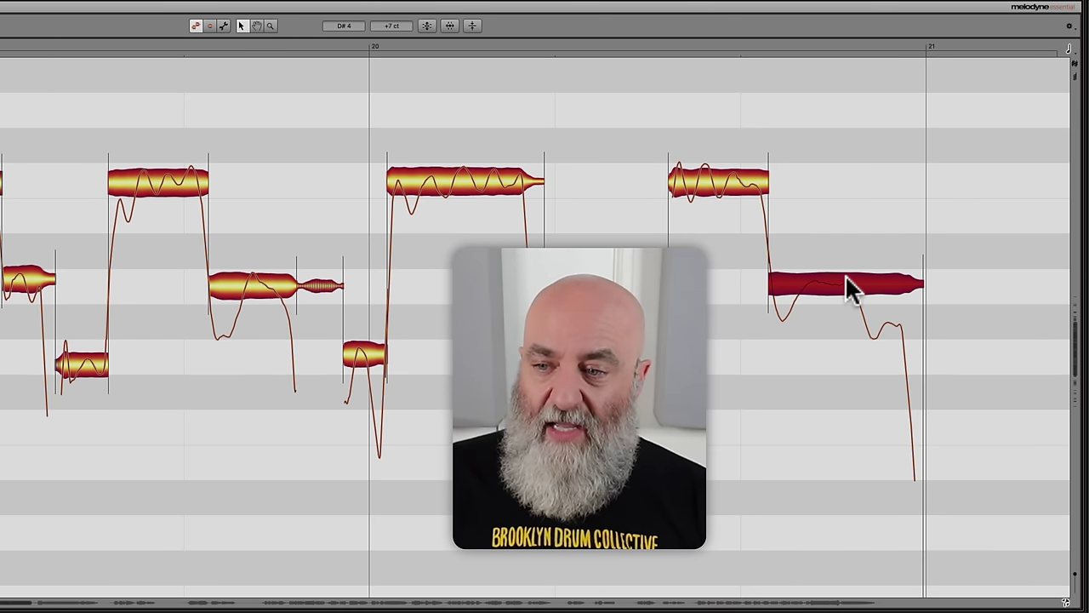
click(251, 291)
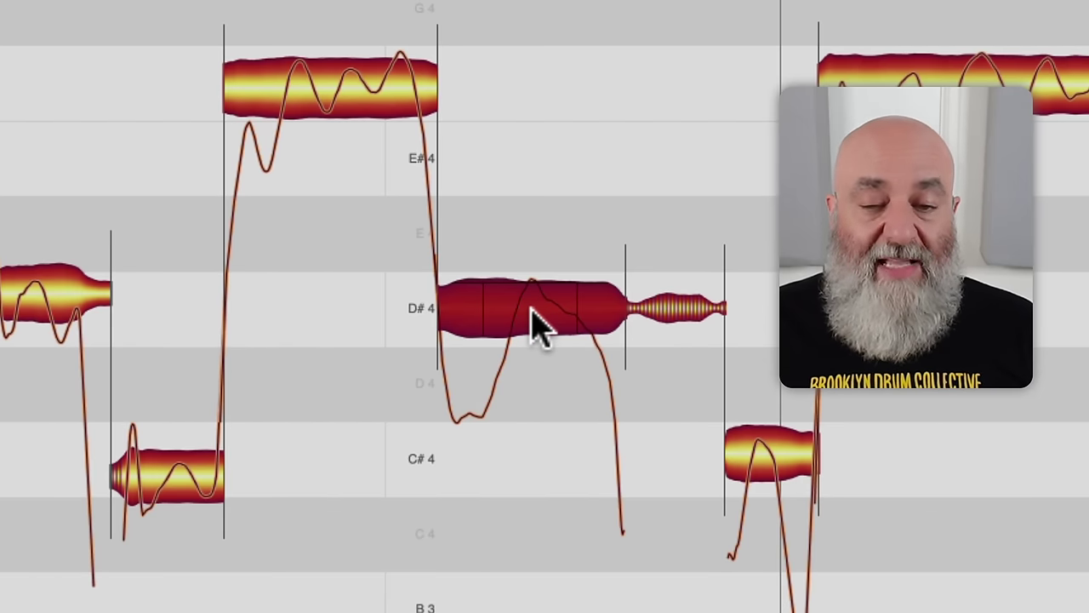
drag(536, 323, 543, 308)
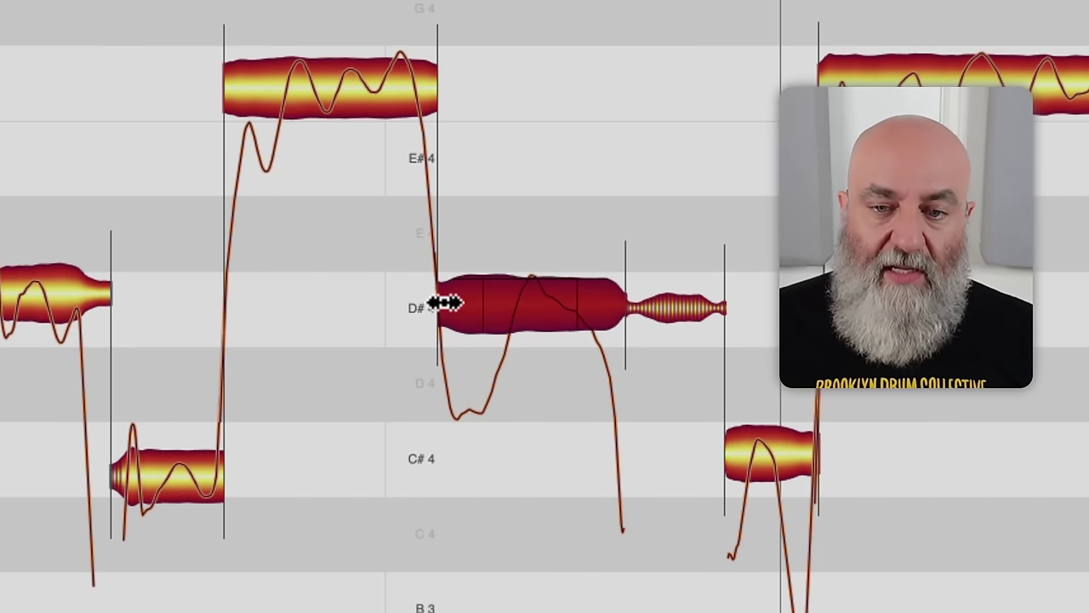
double_click(509, 272)
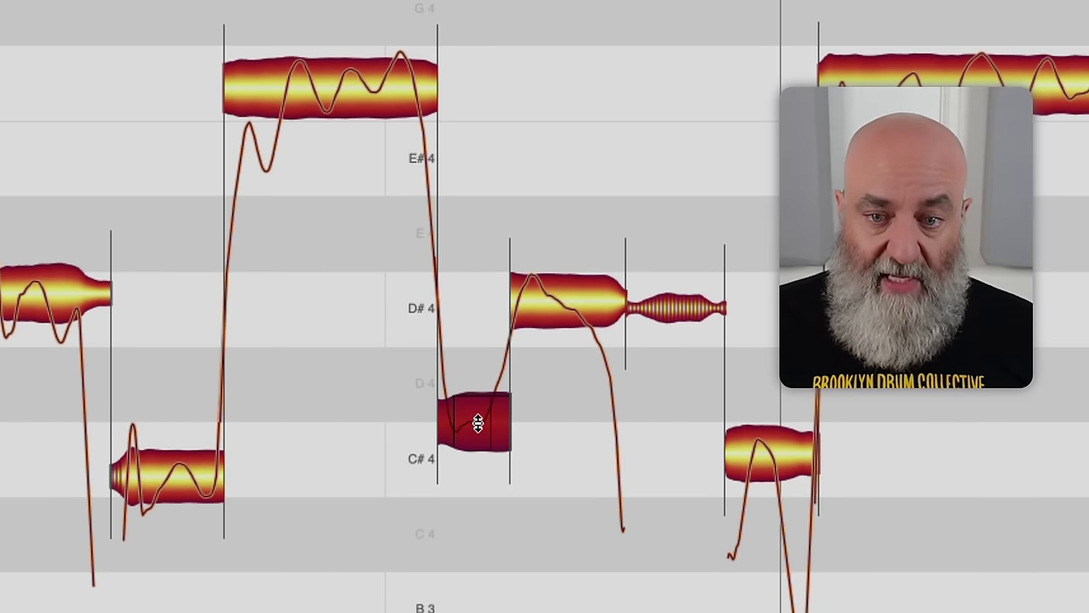
key(Up)
key(Up)
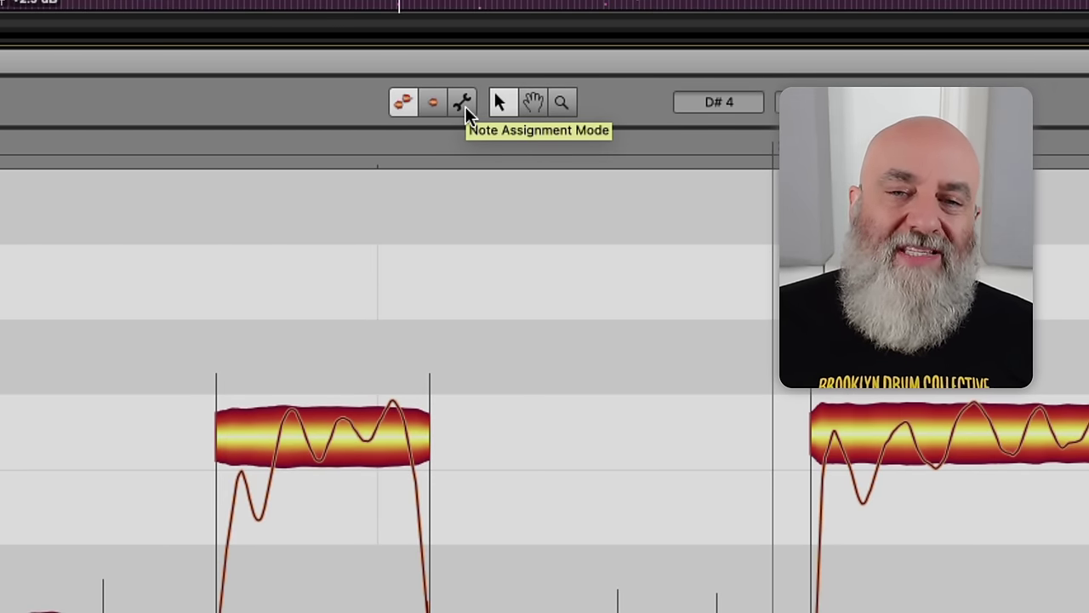
In Note Assignment Mode, adjust the separations slider and separate the scooped start from the D#4 note.
click(465, 105)
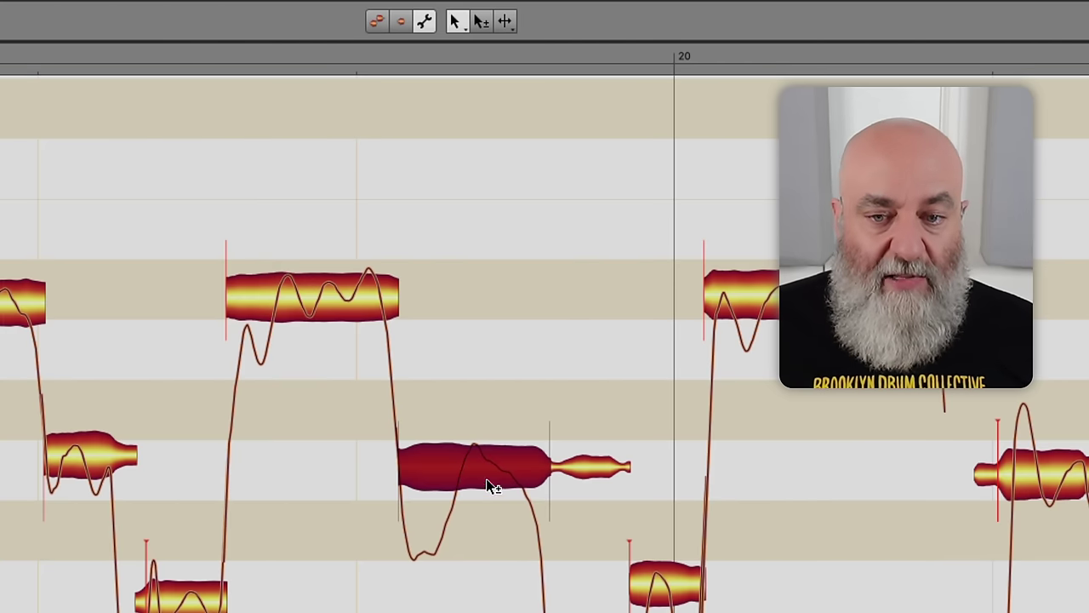
click(504, 23)
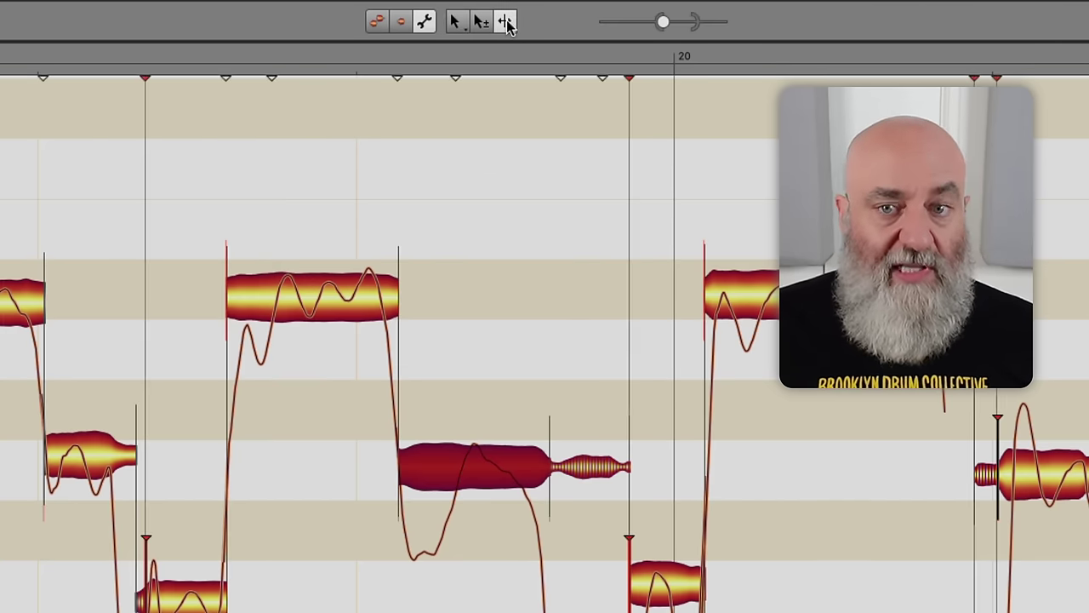
click(142, 74)
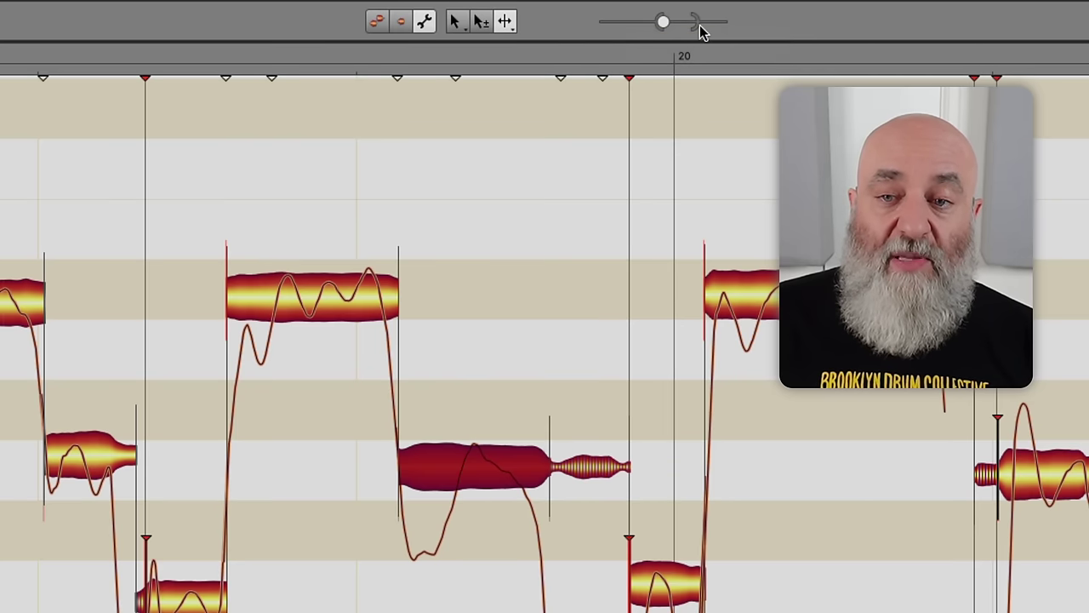
drag(700, 32, 716, 26)
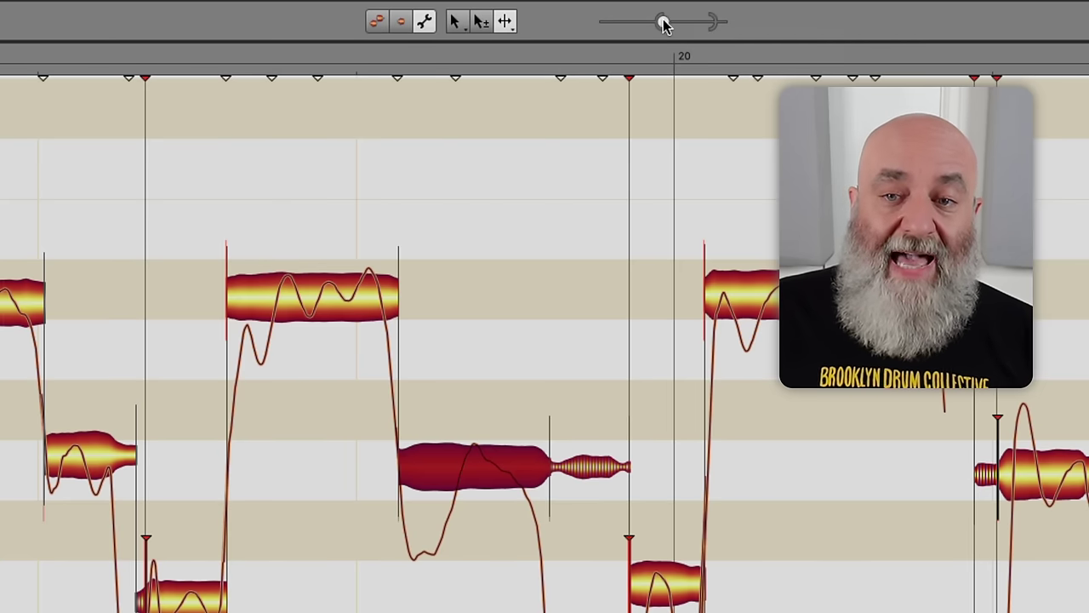
mouse_move(663, 24)
mouse_down()
mouse_move(676, 25)
mouse_move(655, 27)
mouse_up()
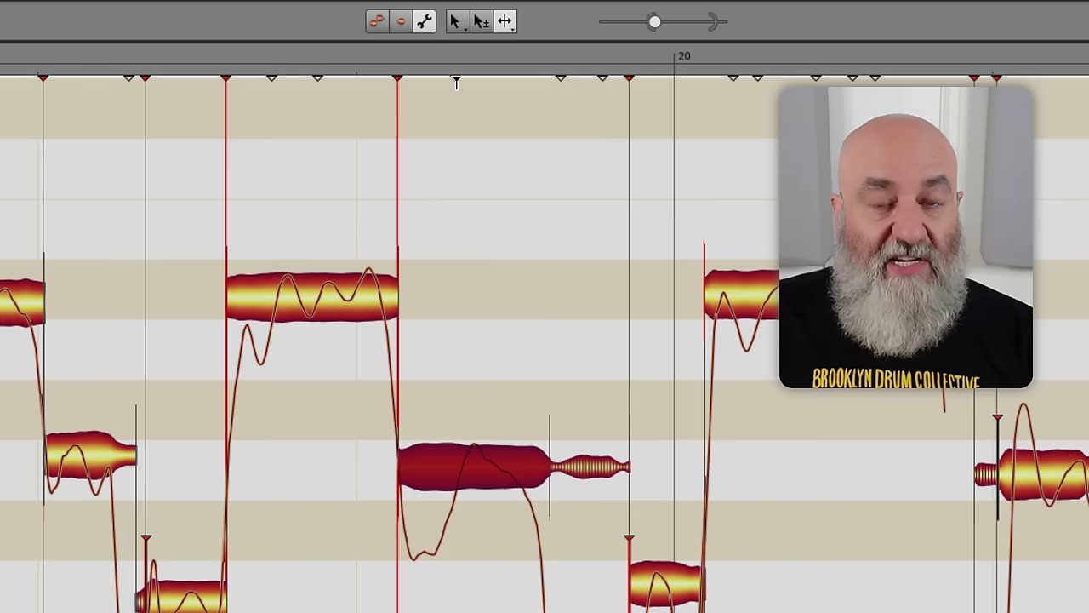
double_click(456, 79)
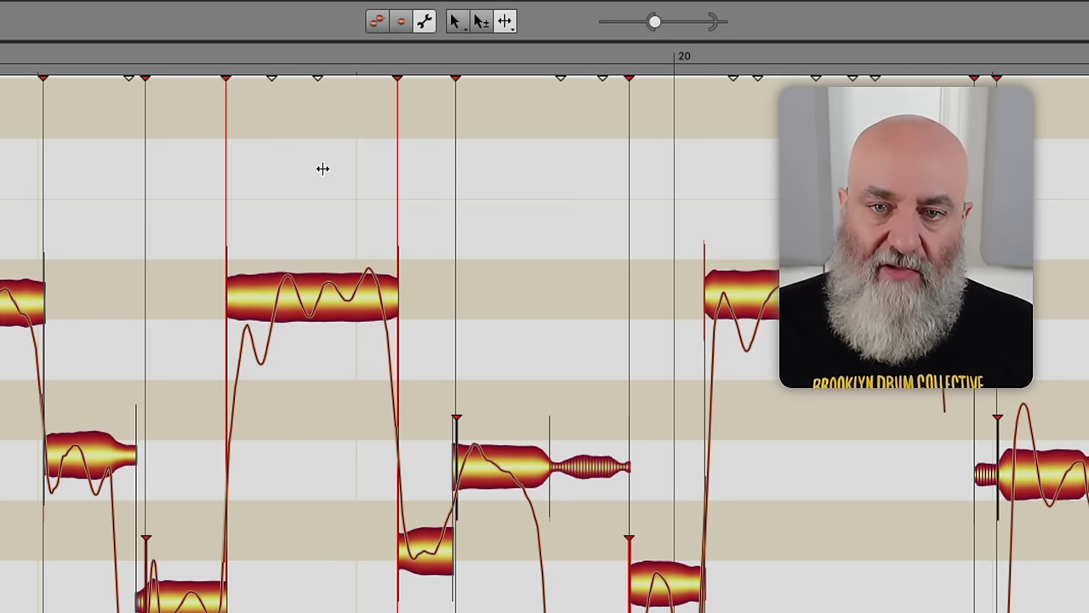
With the Main Tool, split the long D#4 note using S to separate its scooped start and falling end.
click(380, 23)
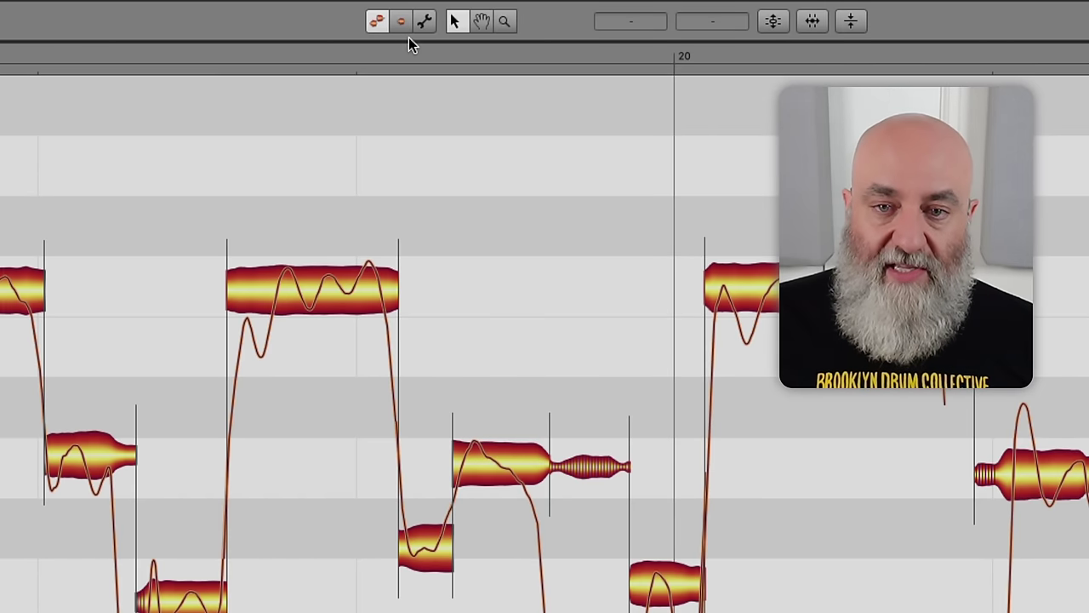
right_click(429, 396)
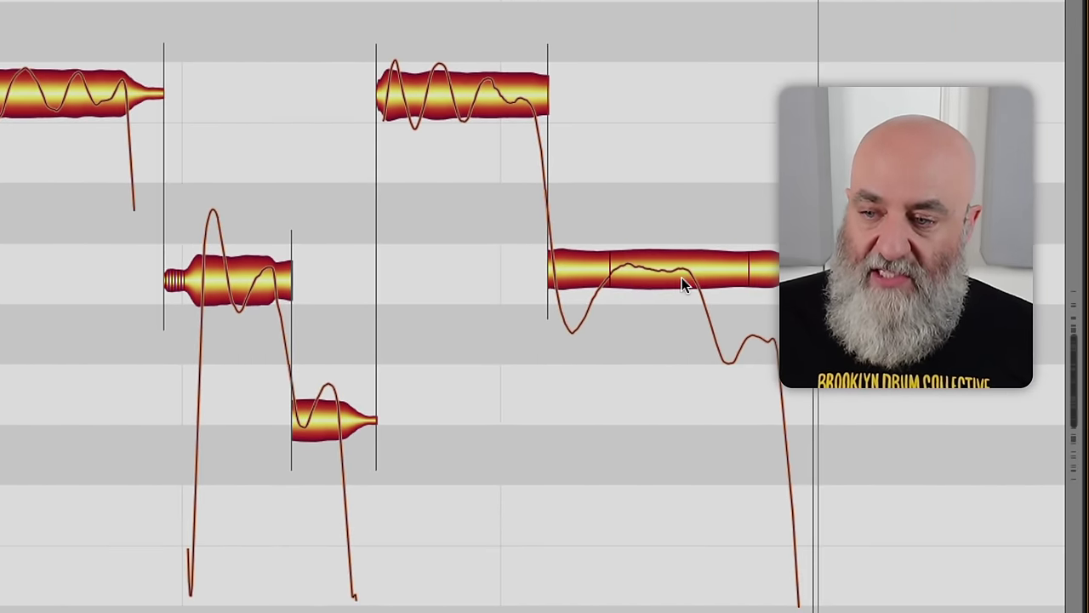
click(653, 279)
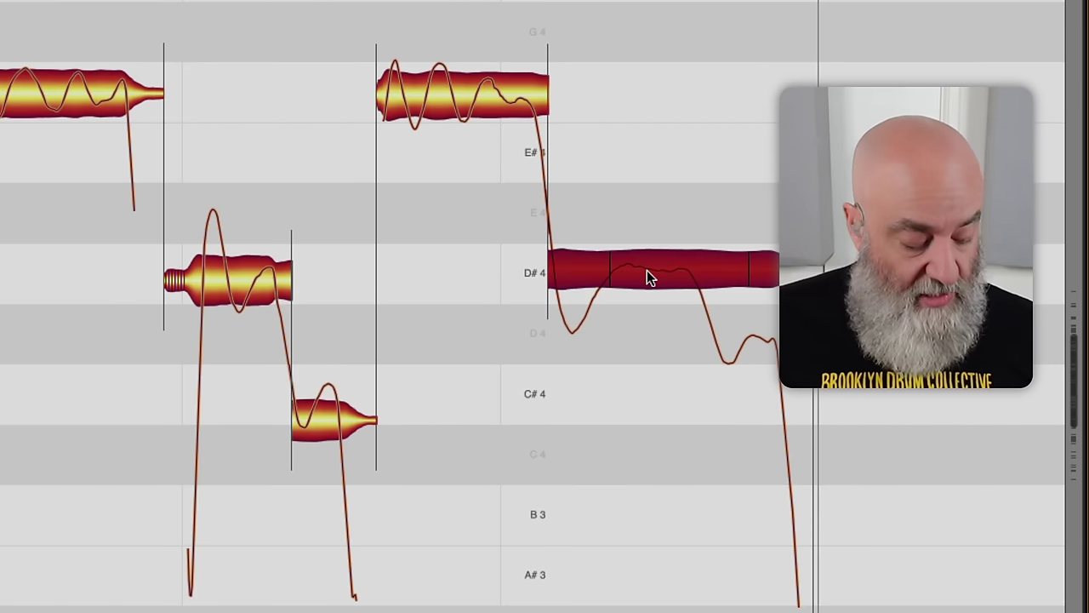
key(s)
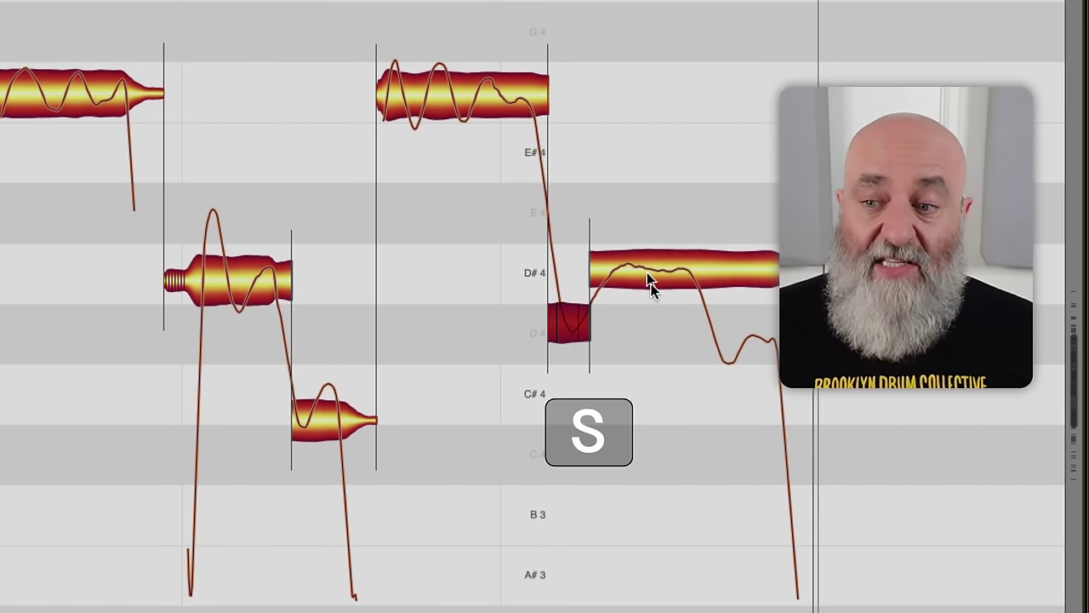
click(588, 265)
key(s)
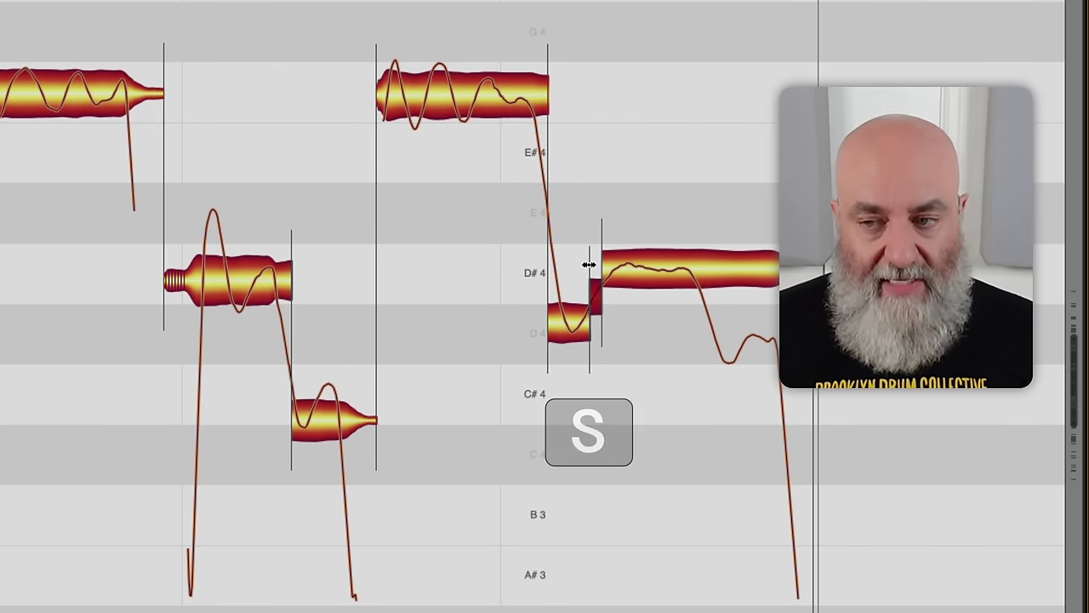
click(588, 265)
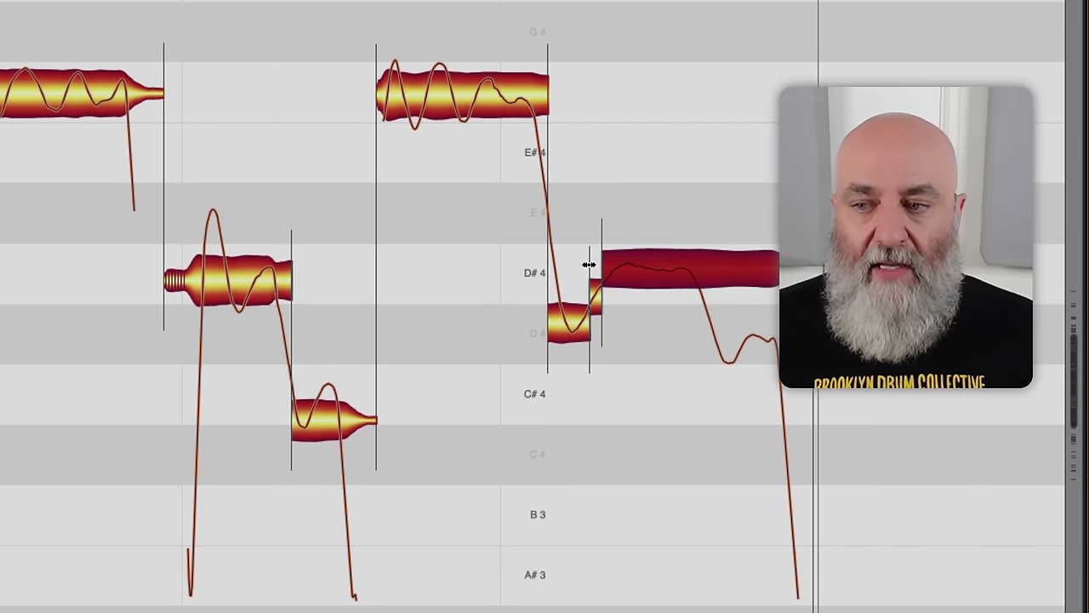
key(s)
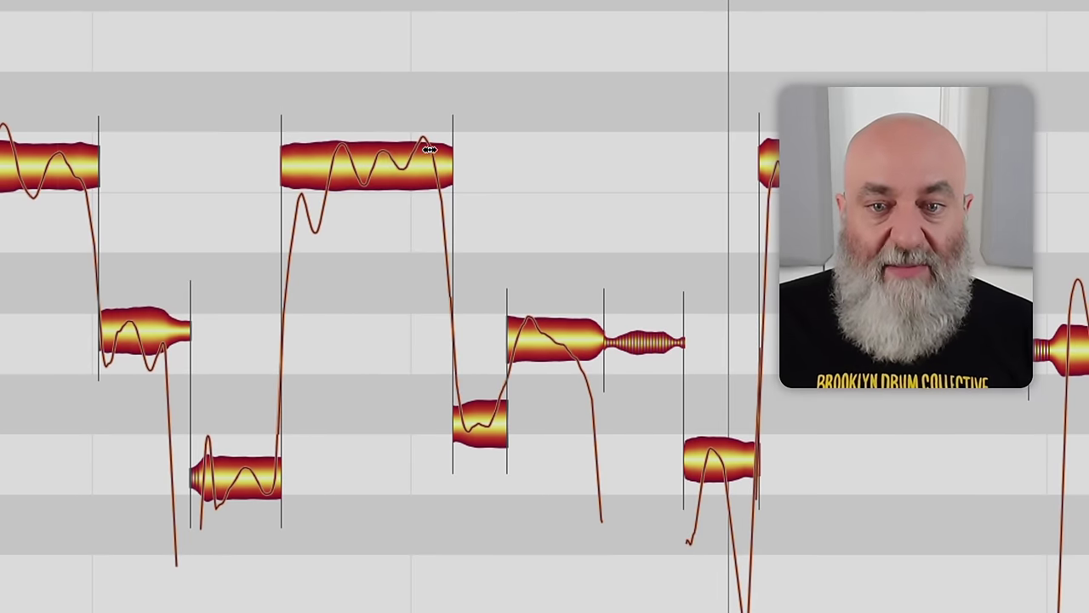
Move the small note after F#4 and the split-off scoop and tail notes down to C#4.
click(482, 412)
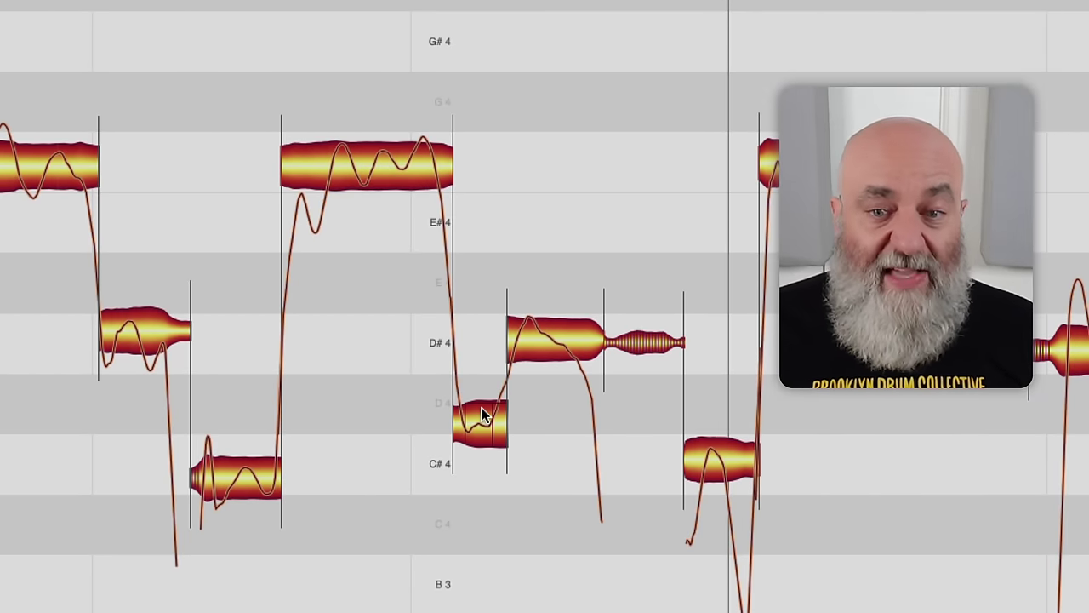
drag(478, 422, 477, 450)
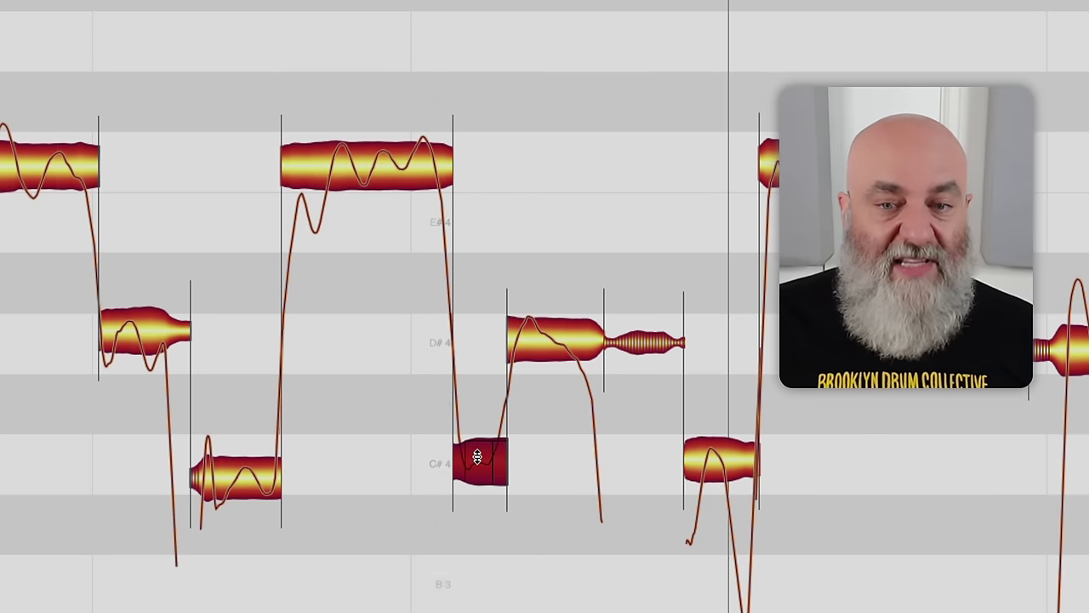
scroll(595, 383, right, 10)
scroll(579, 332, down, 2)
drag(576, 324, 577, 395)
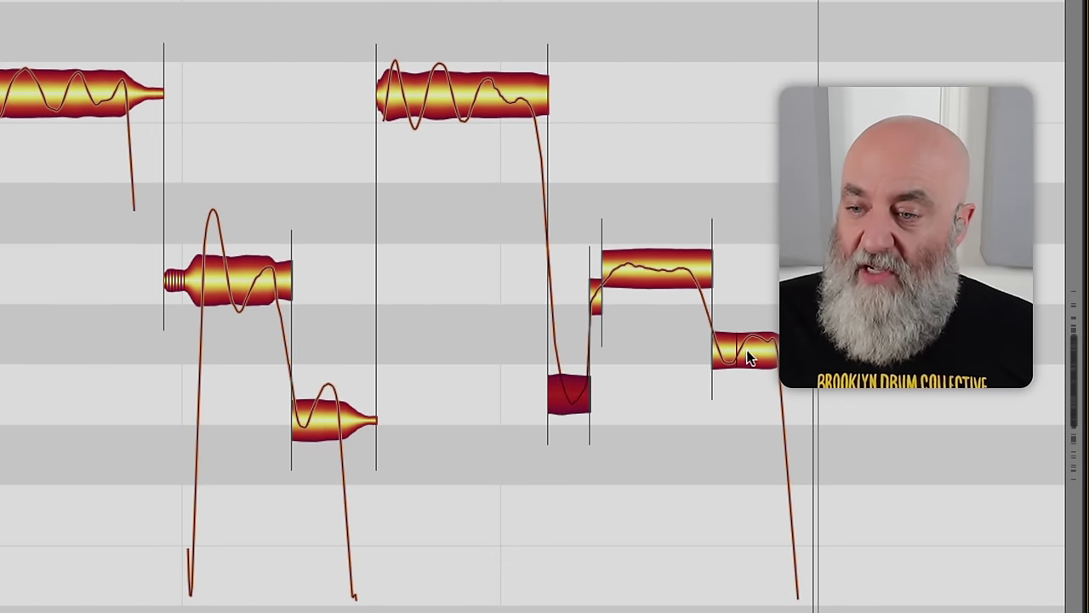
drag(747, 357, 746, 395)
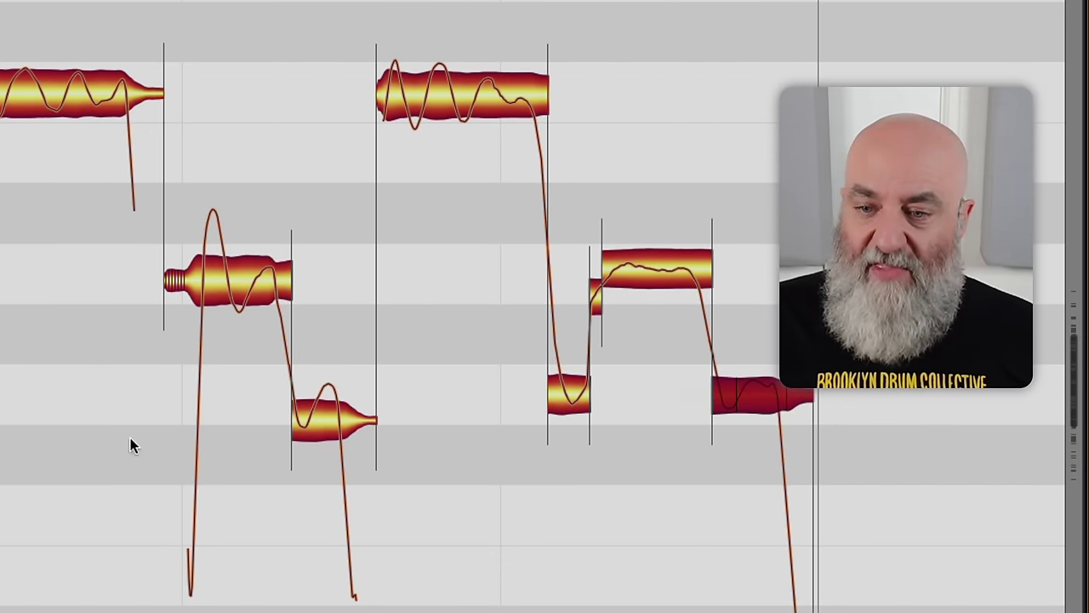
Nudge the low note up a semitone and centre the preceding note exactly on D#4.
drag(321, 422, 321, 393)
scroll(321, 393, left, 5)
click(297, 429)
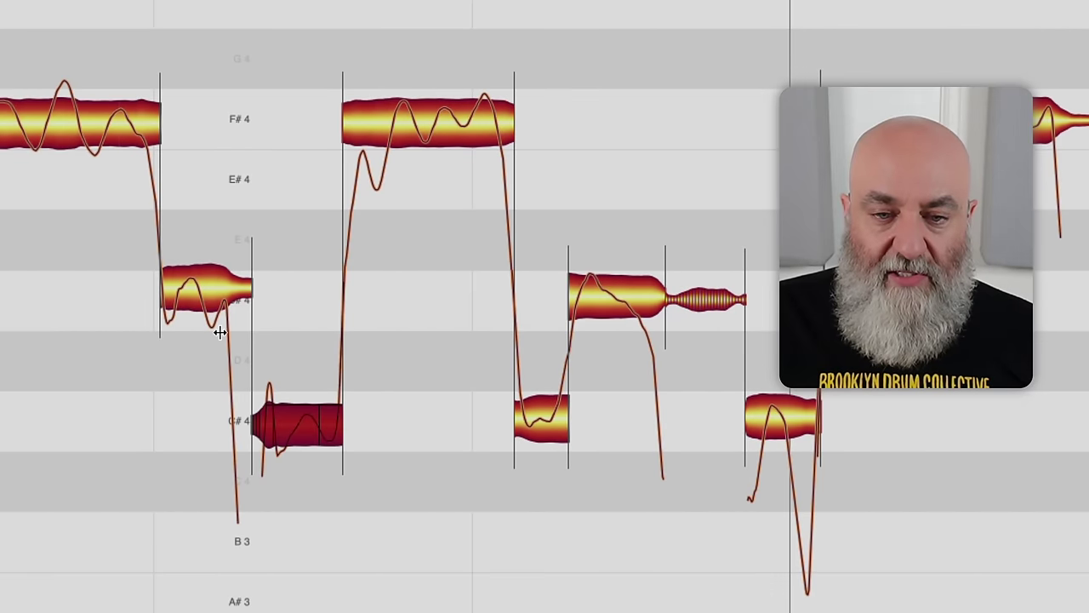
drag(198, 287, 199, 298)
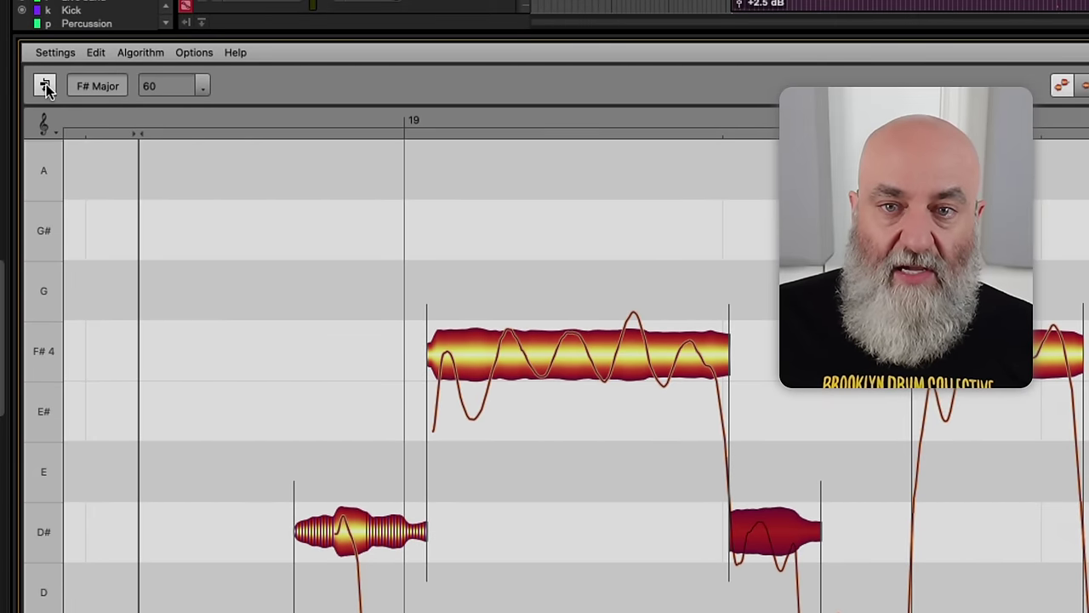
click(45, 86)
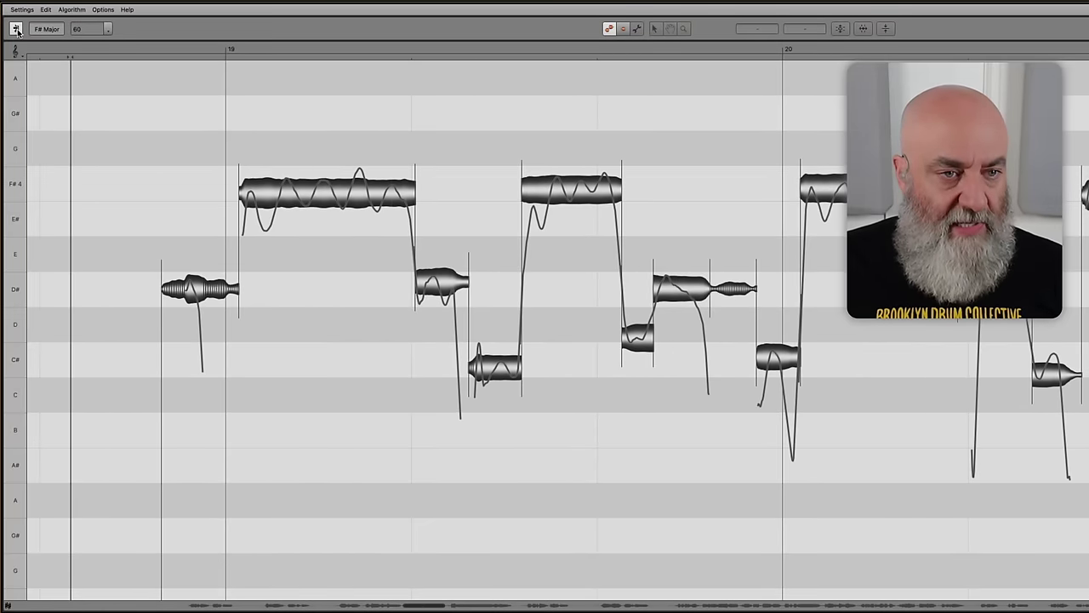
click(16, 29)
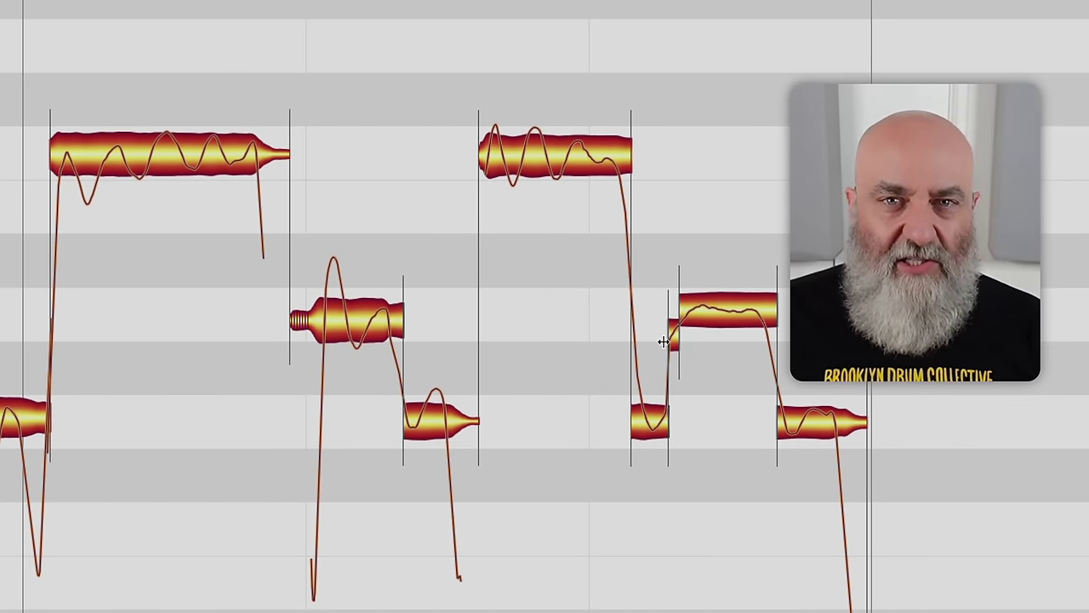
Select the small note fragment beside the D#4 note in bars 20–21.
click(662, 341)
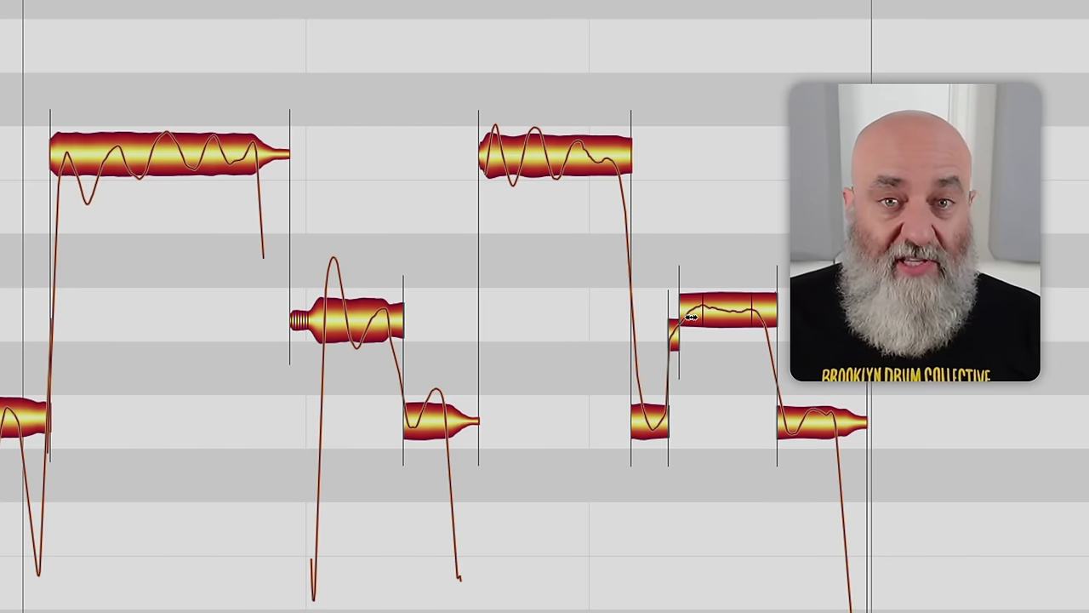
With the Main tool, join the fragment onto the D#4 note and lift the preceding C#4 note to D#4.
right_click(696, 373)
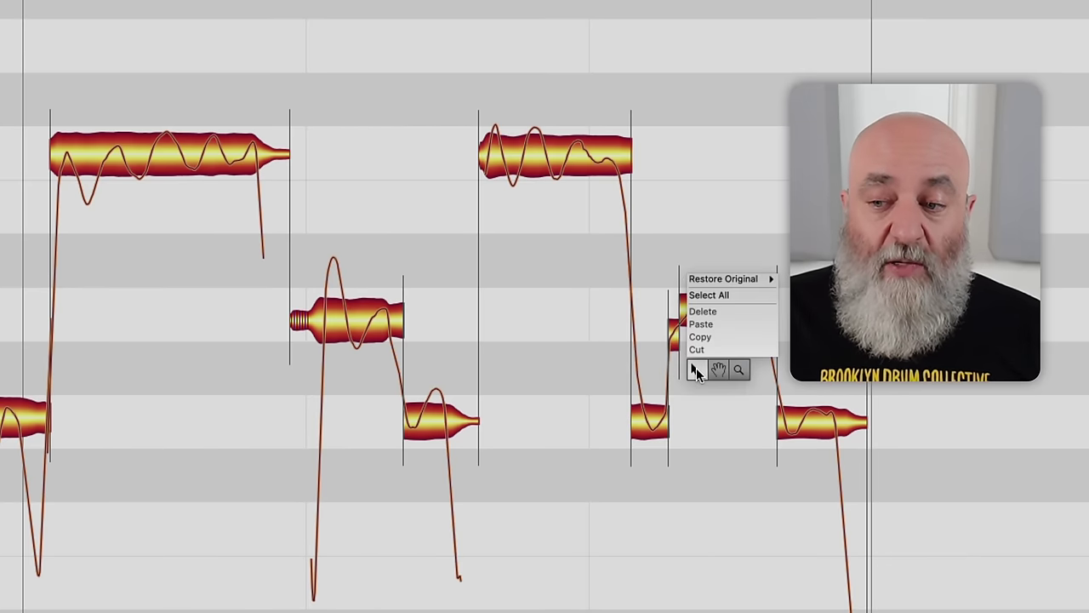
click(696, 368)
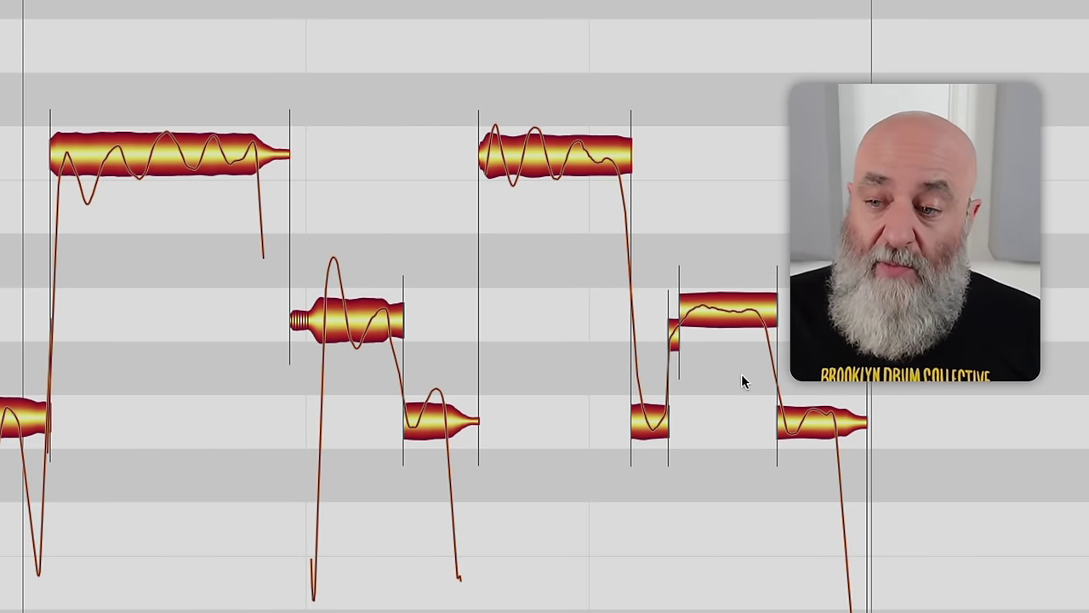
double_click(681, 276)
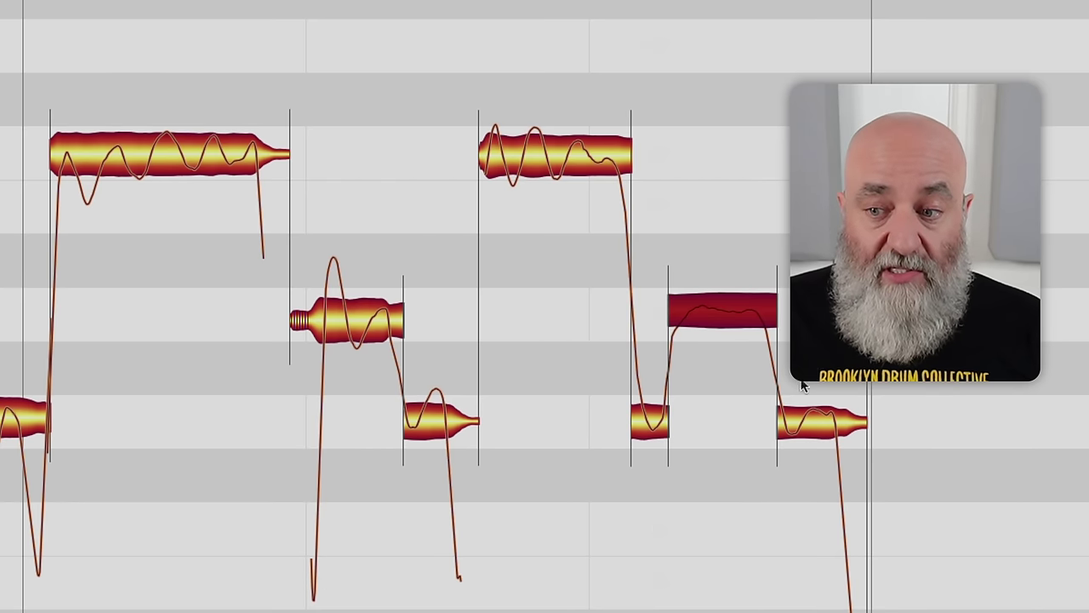
drag(640, 432, 656, 321)
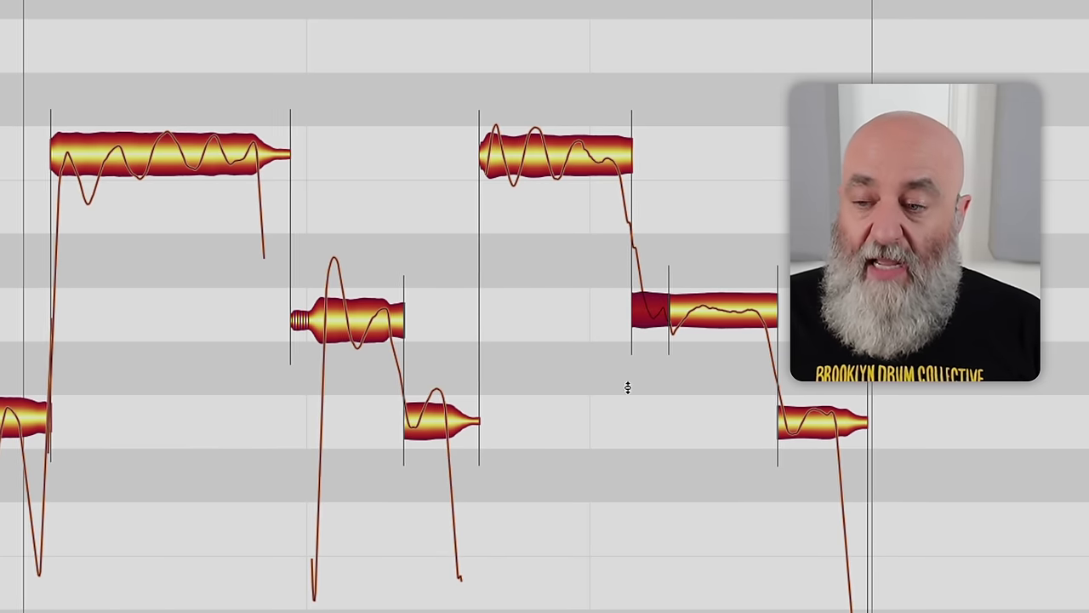
Raise the short bar-19 note from C#4 to D#4 and review the surrounding phrase.
scroll(581, 401, right, 5)
scroll(533, 401, left, 2)
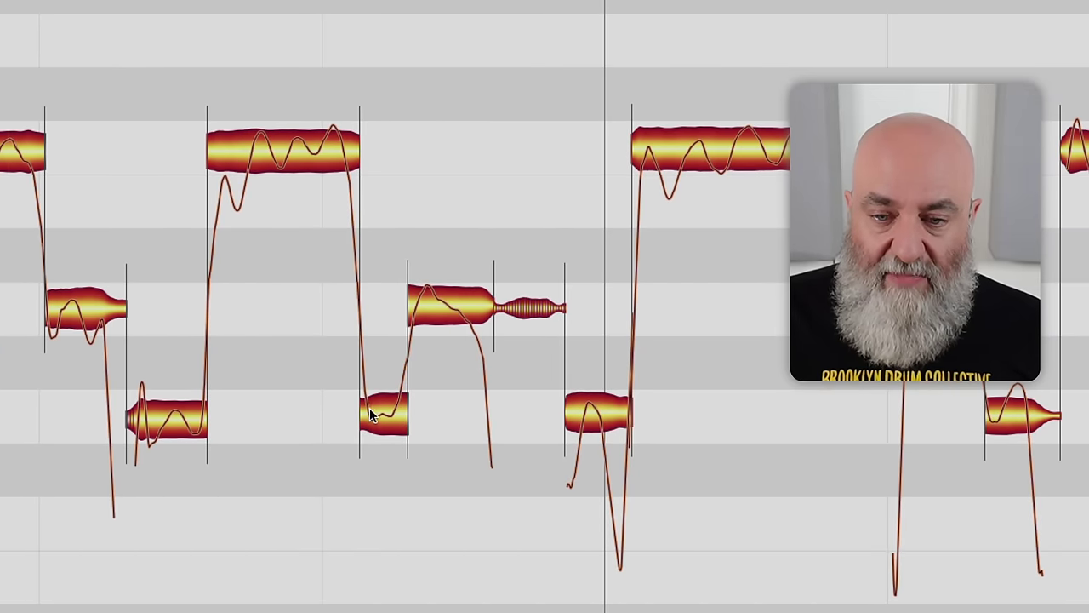
drag(380, 415, 391, 308)
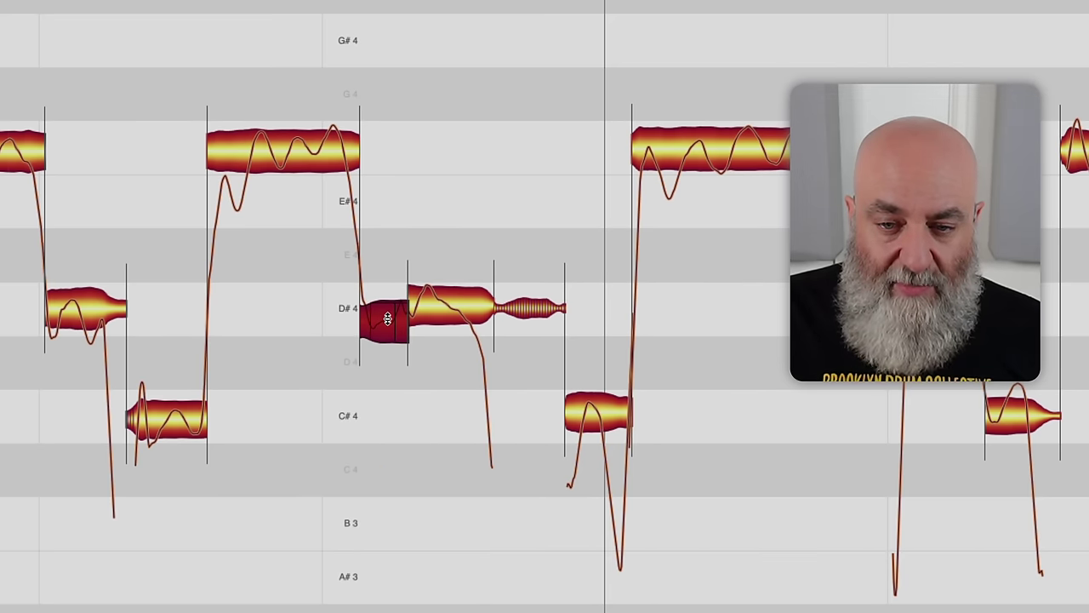
scroll(680, 358, left, 5)
scroll(625, 362, right, 2)
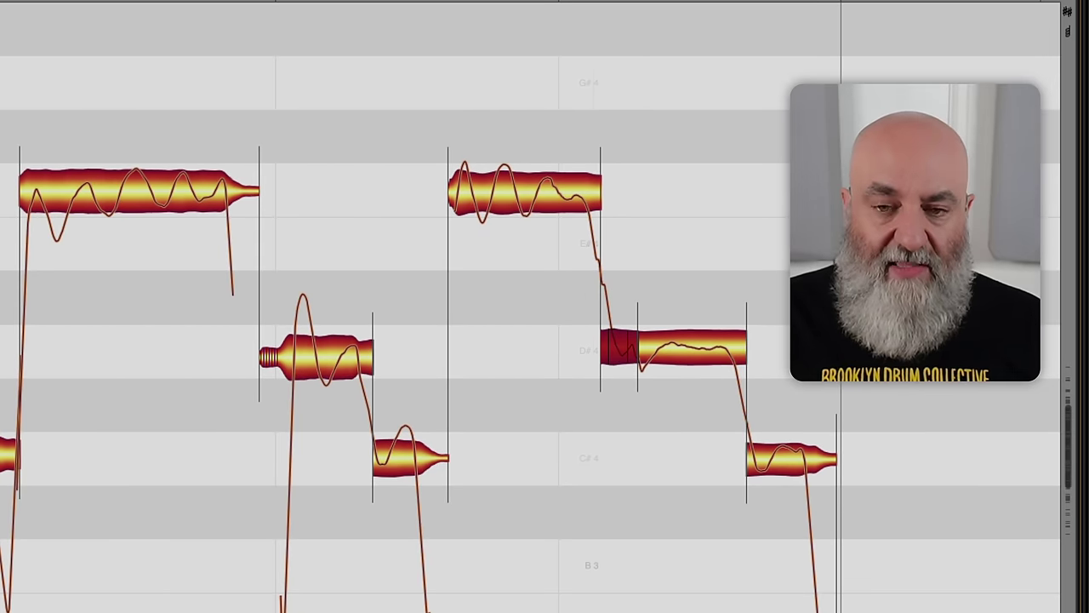
scroll(53, 367, right, 3)
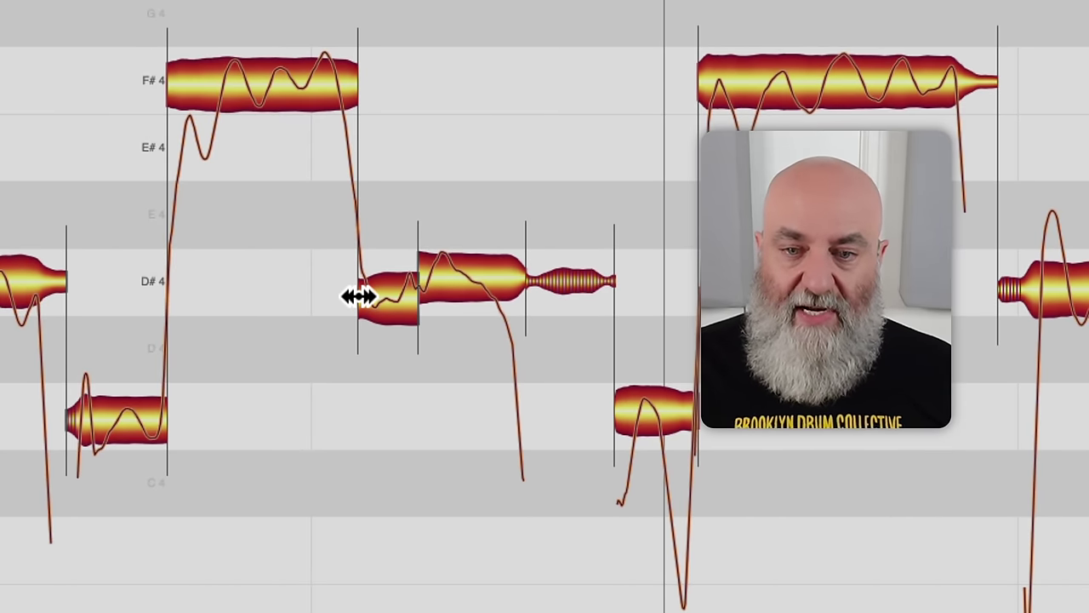
click(357, 295)
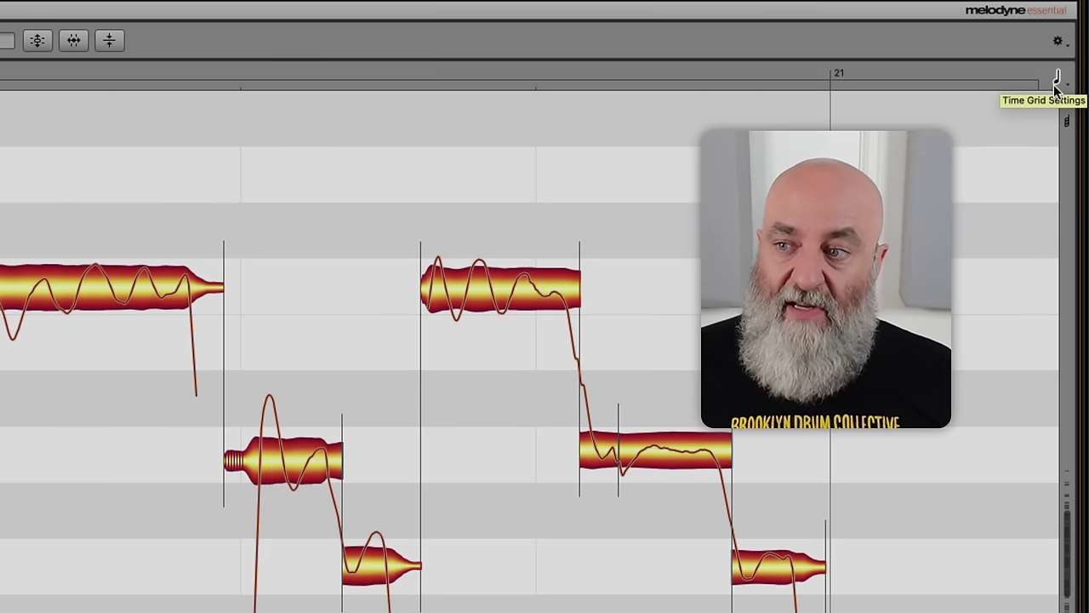
click(1058, 85)
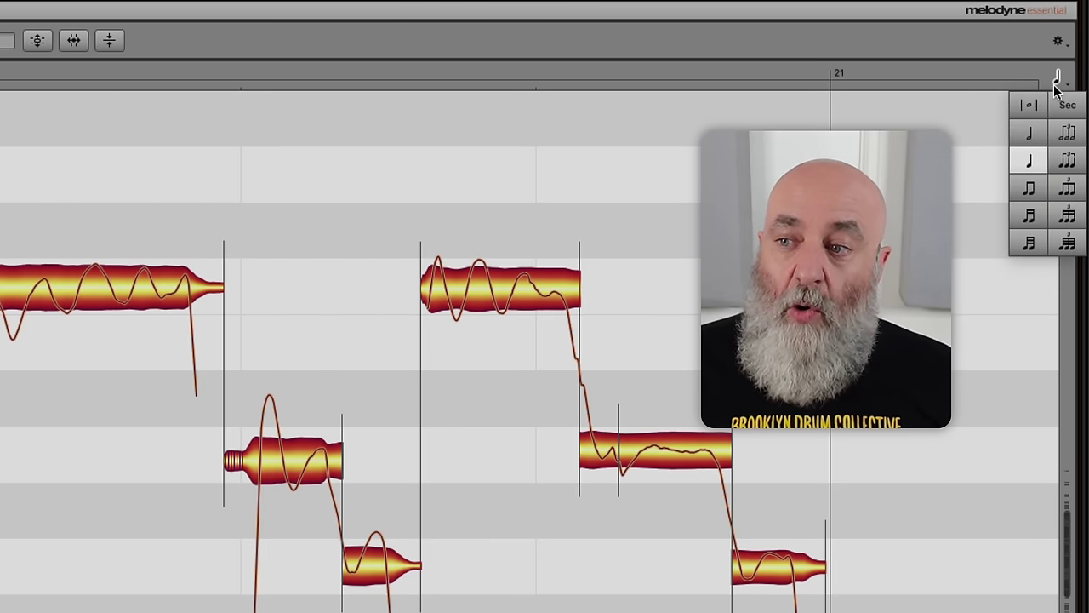
click(1058, 79)
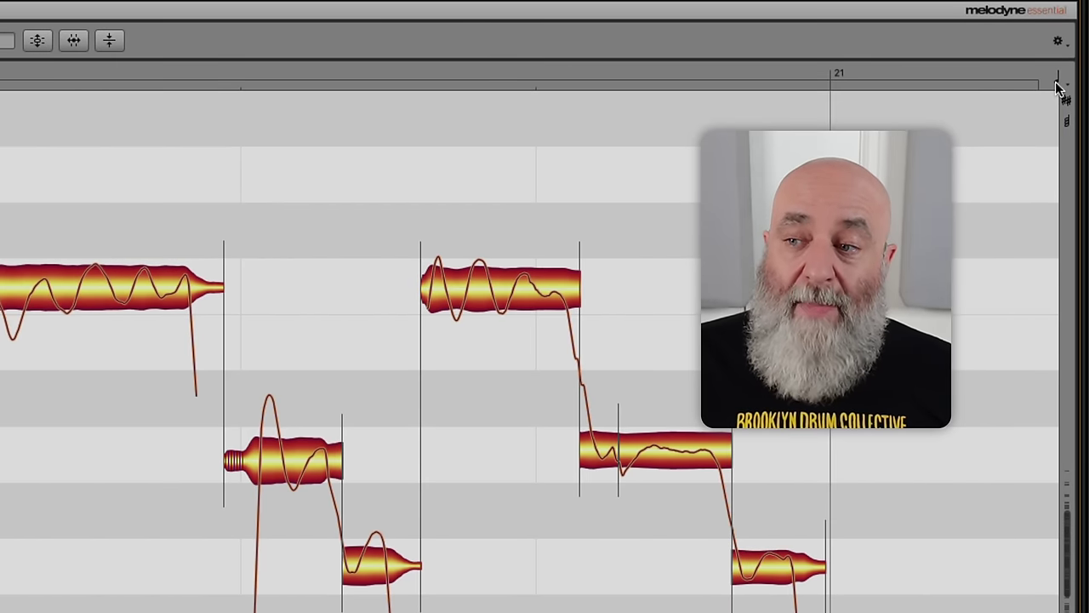
click(1057, 84)
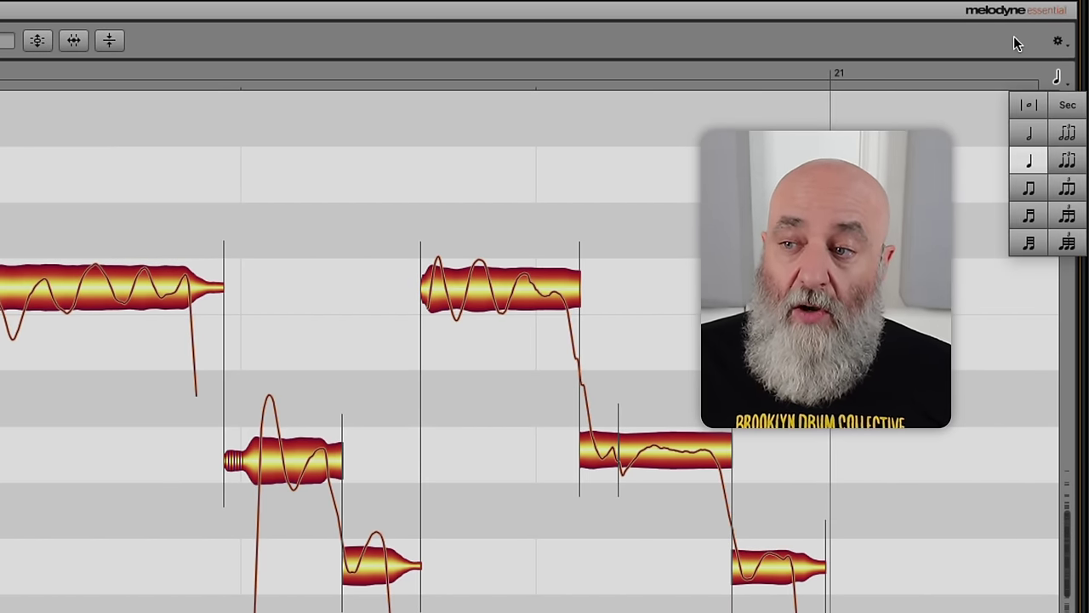
click(1055, 83)
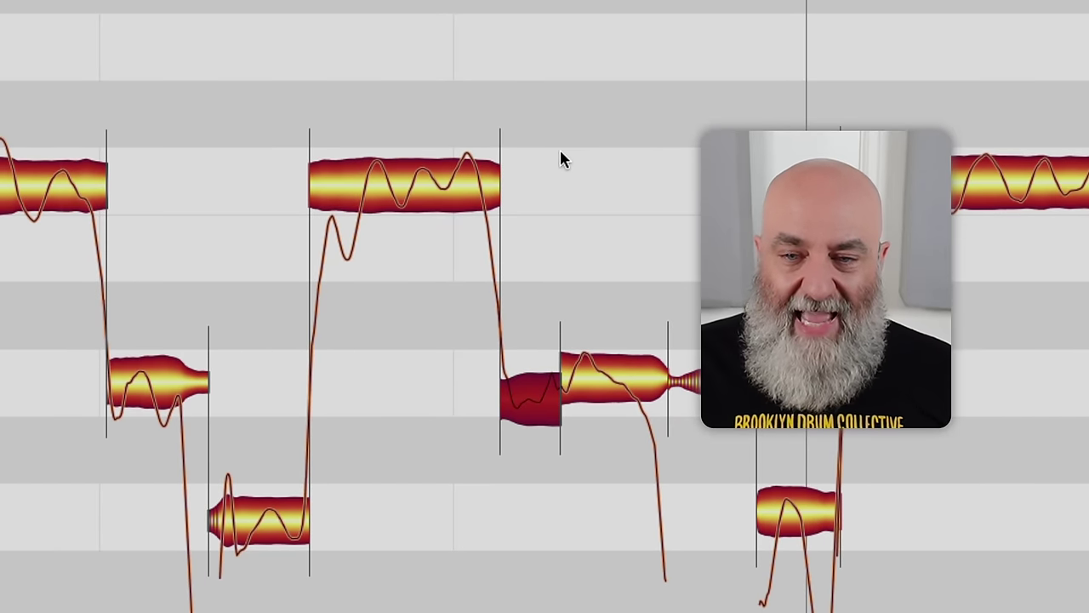
Move the F#4 note's end slightly earlier and the D#4 split slightly later, then play back.
drag(495, 181, 479, 184)
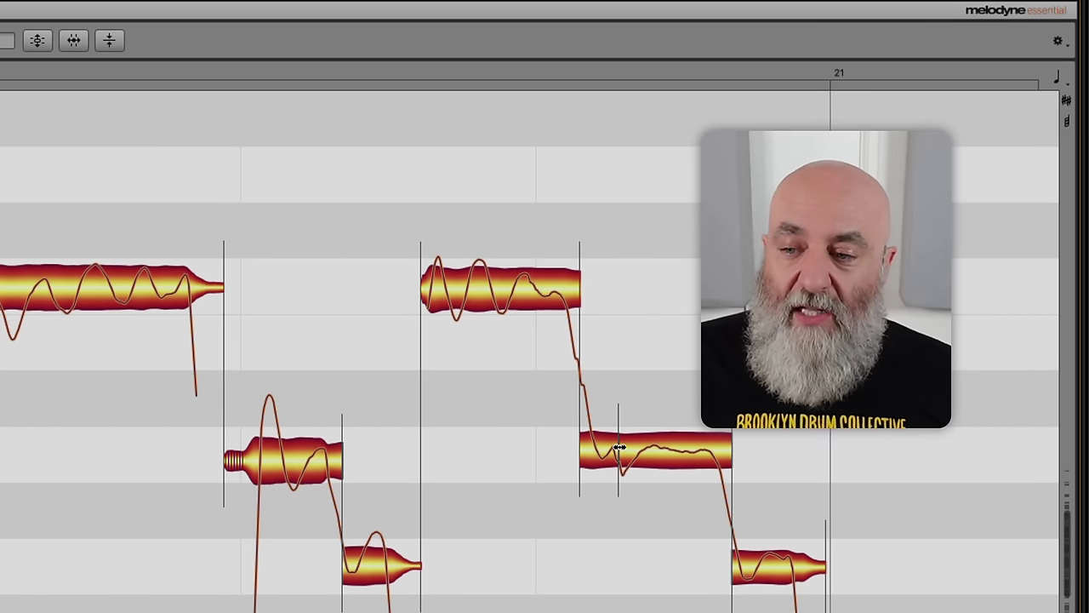
drag(619, 446, 632, 451)
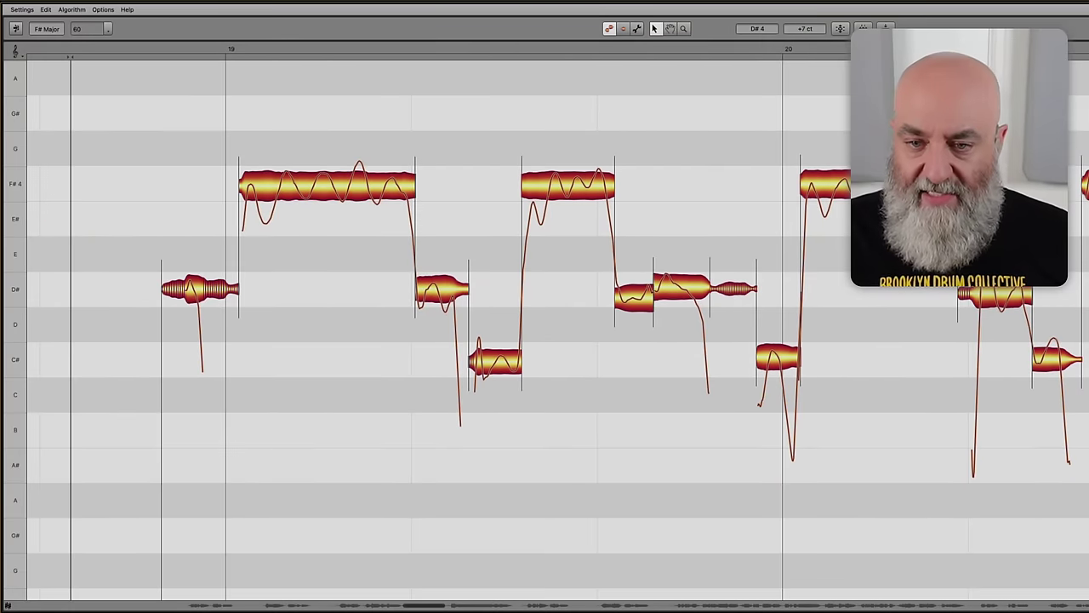
key(space)
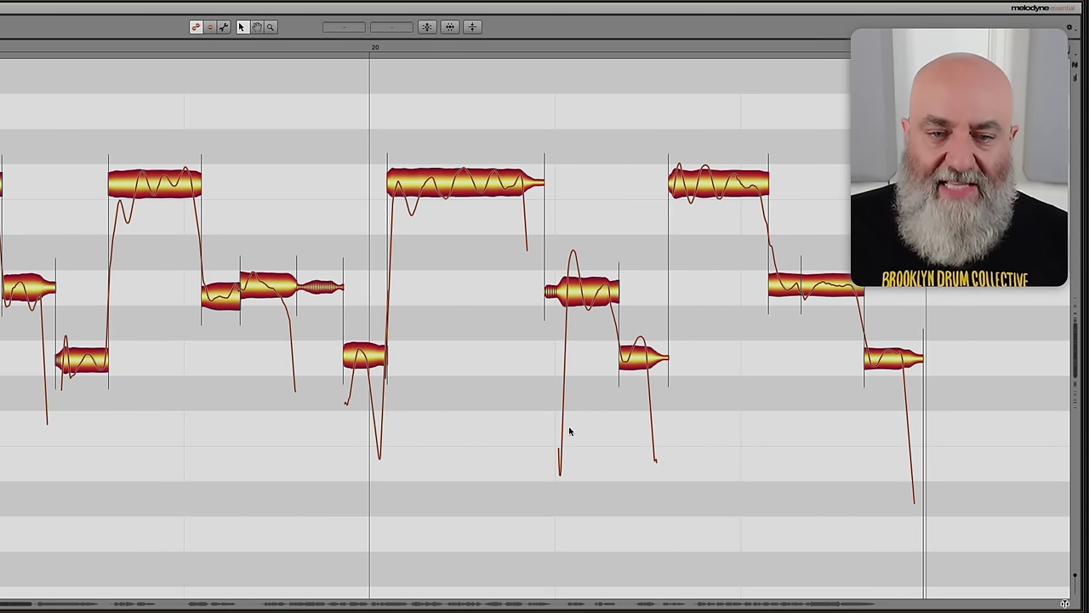
Bring bars 13–16 and the long low E#3 note into view, setting playback to start before it.
scroll(535, 450, down, 5)
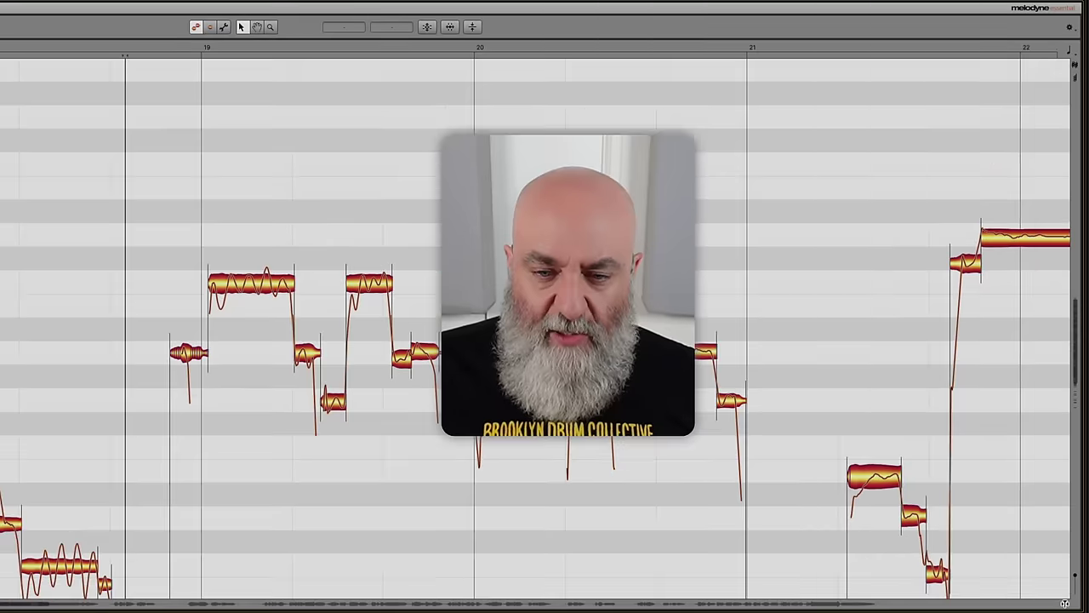
scroll(431, 372, down, 2)
scroll(432, 372, down, 2)
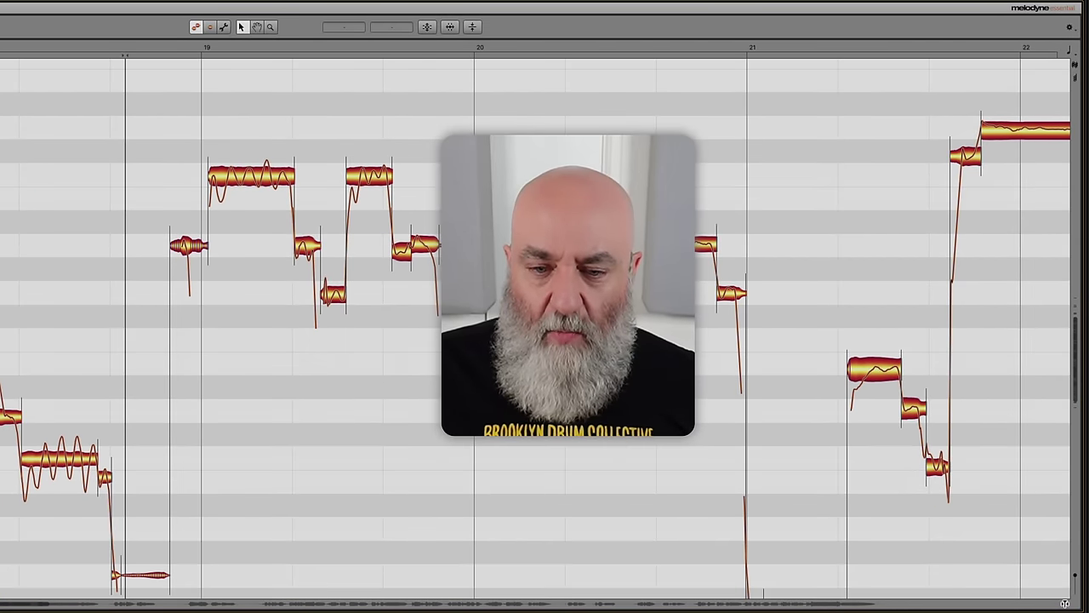
scroll(432, 372, down, 1)
scroll(431, 372, down, 2)
scroll(431, 372, left, 5)
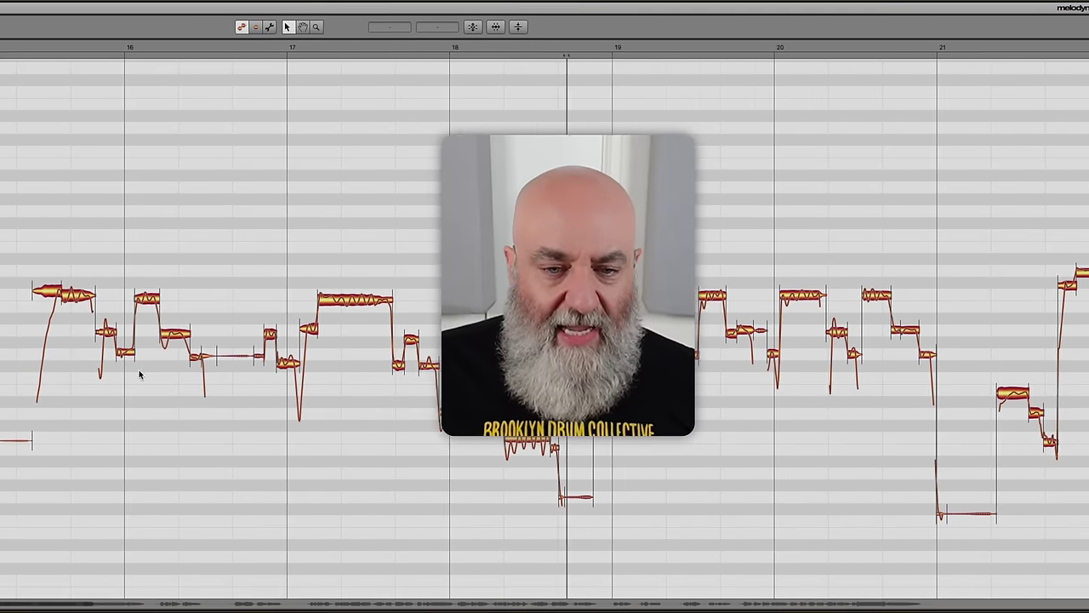
scroll(318, 361, up, 5)
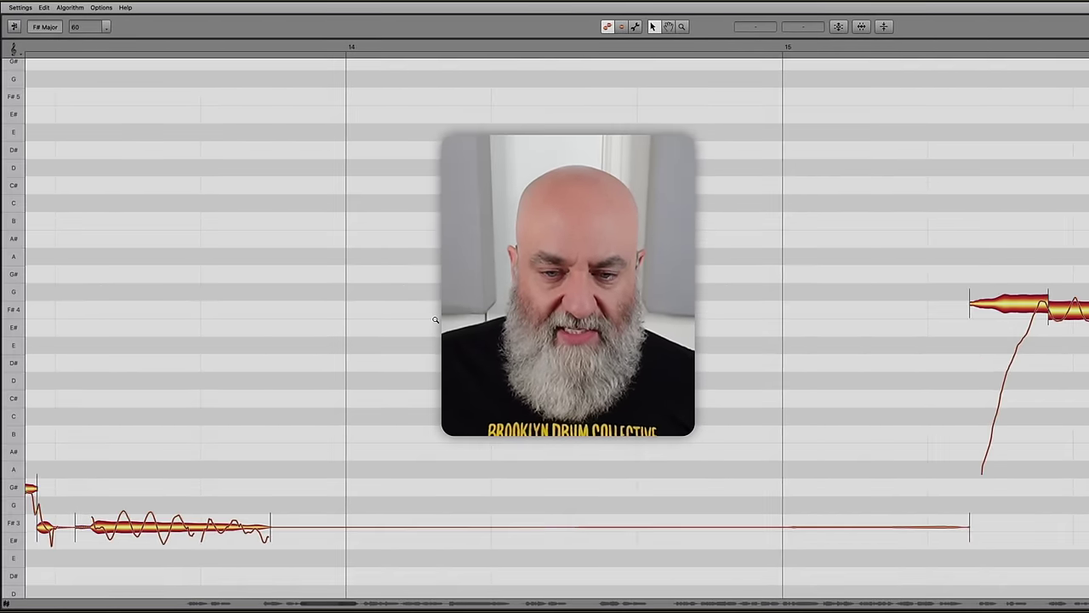
scroll(280, 361, up, 2)
scroll(434, 360, down, 3)
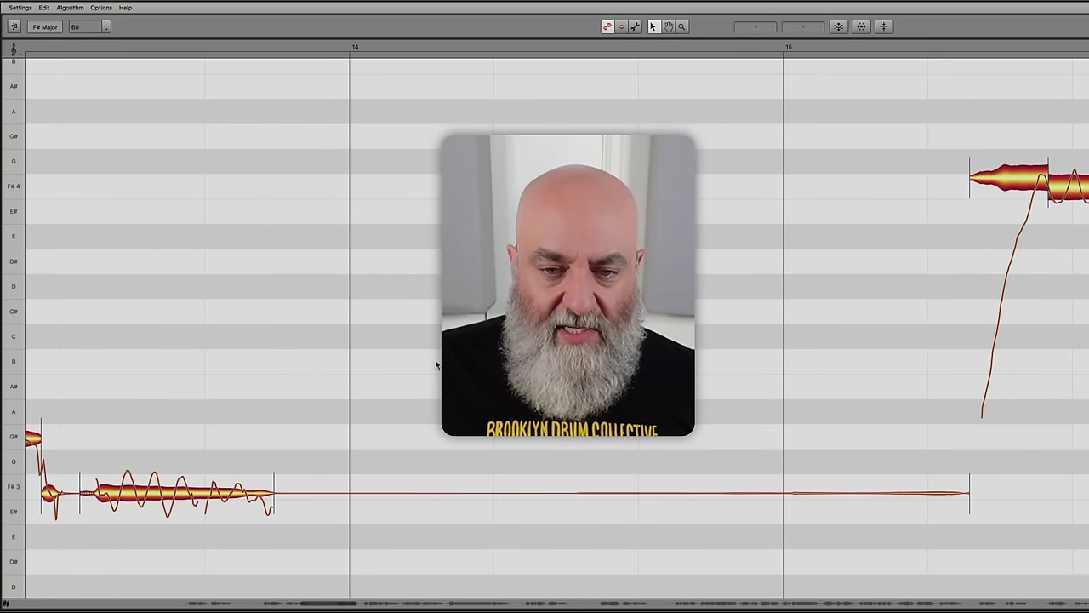
click(106, 162)
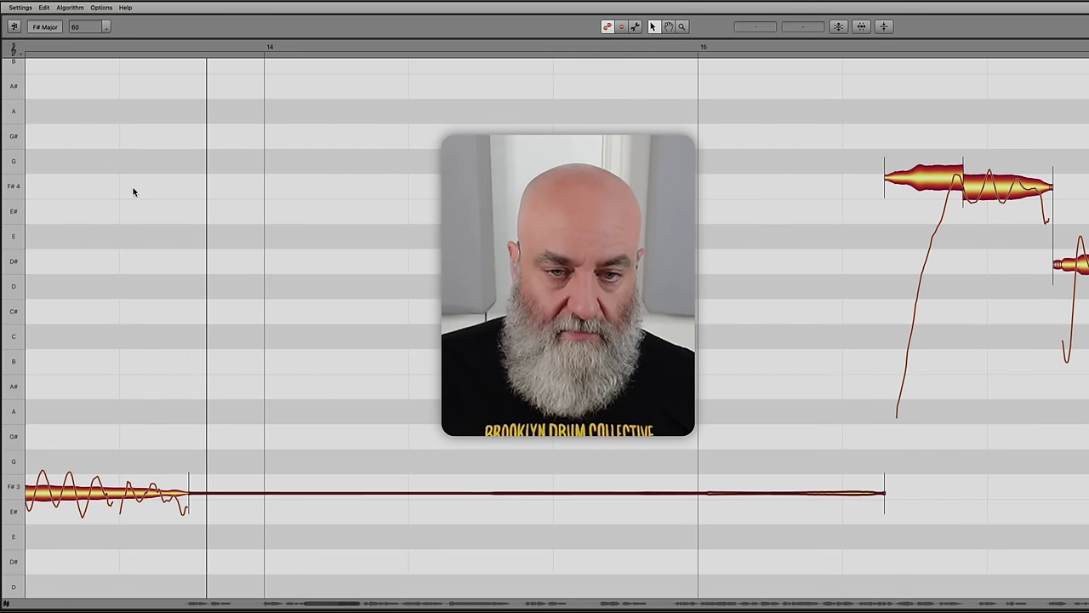
key(ctrl+minus)
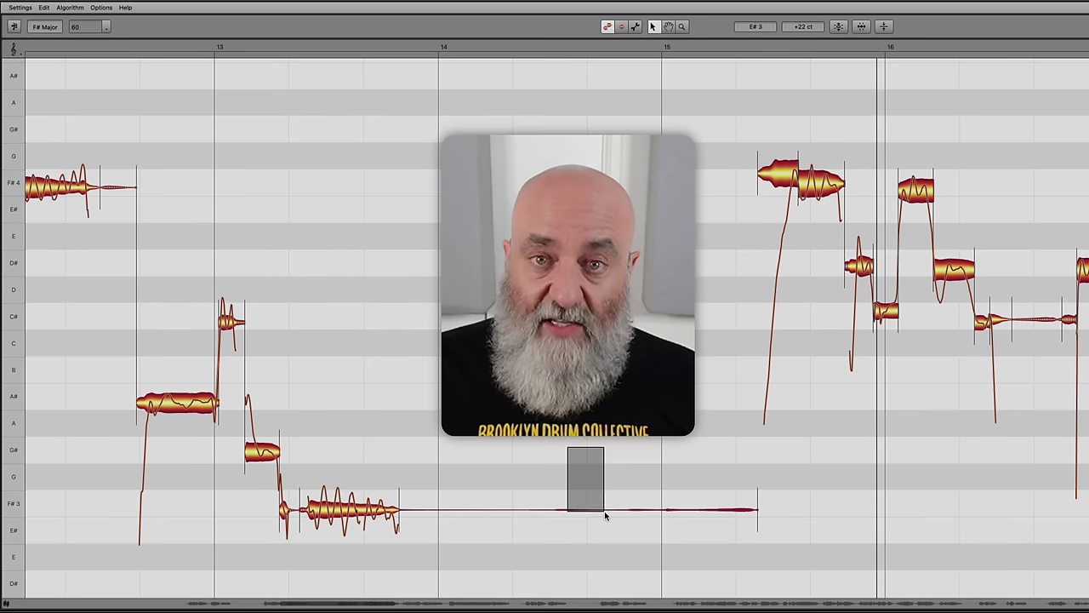
Delete the faint tail note trailing along F#3 after the low note near bar 14.
click(657, 518)
key(Delete)
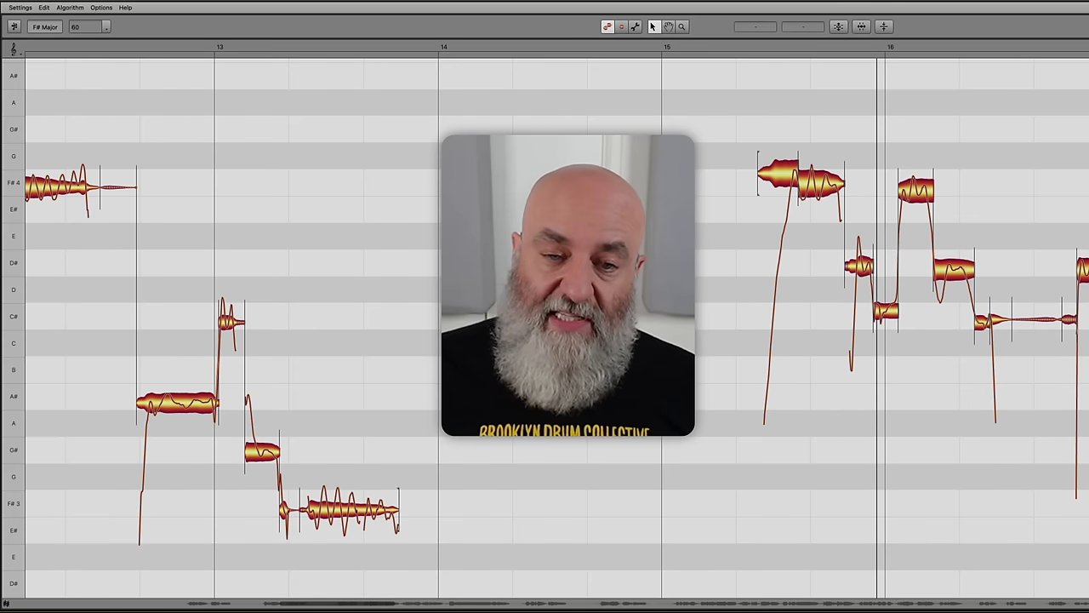
Play from around bar 13 and stretch the first F#4 note's start slightly earlier.
click(311, 201)
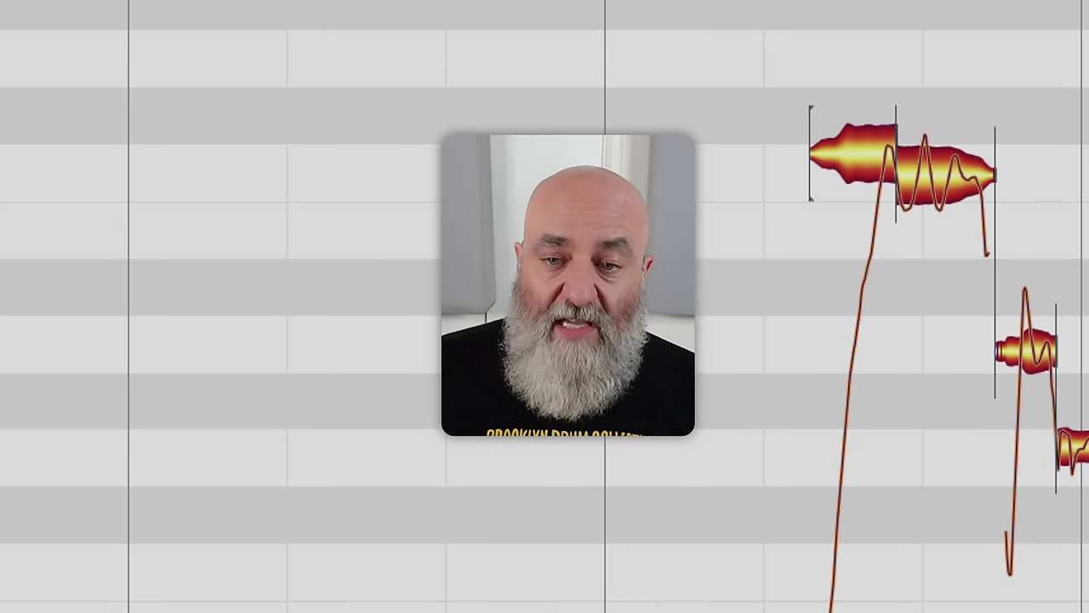
click(808, 115)
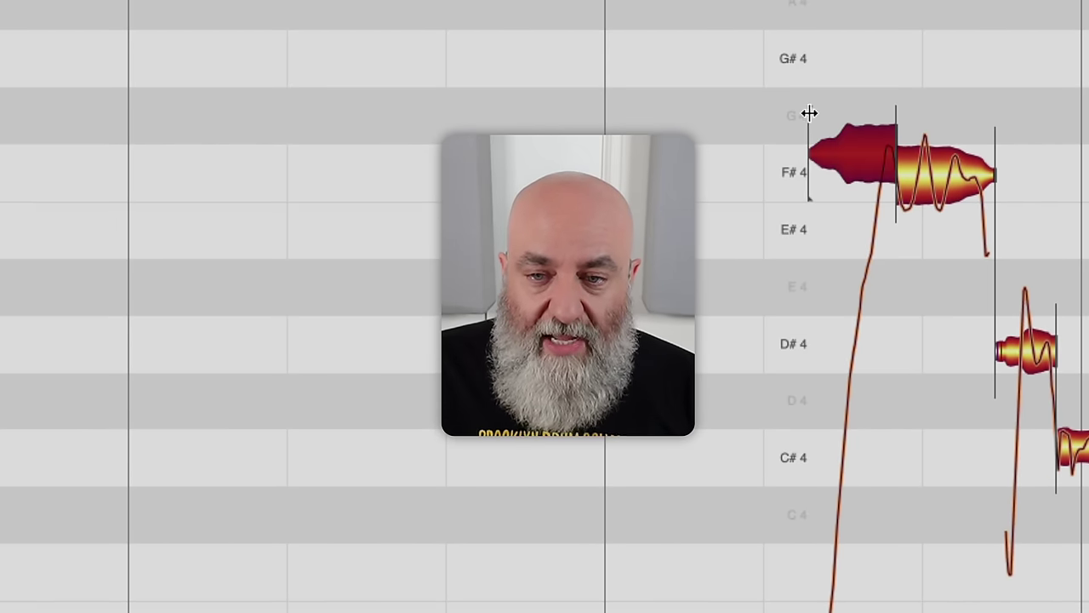
drag(809, 113, 804, 114)
click(847, 264)
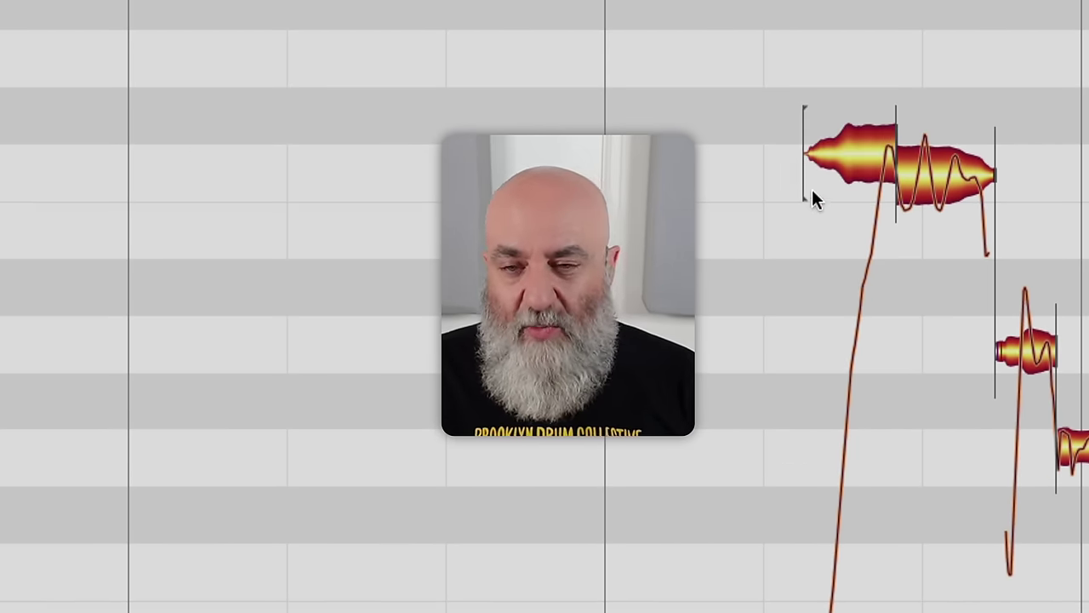